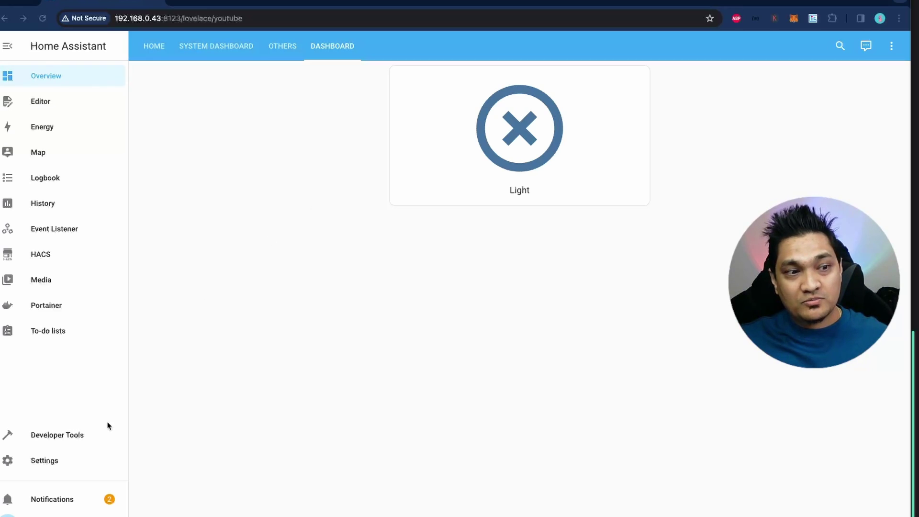
- Open the Zigbee Home Automation integration's device list and start searching for a new Zigbee device to add
{"action": "left_click", "coordinate": [63, 466]}
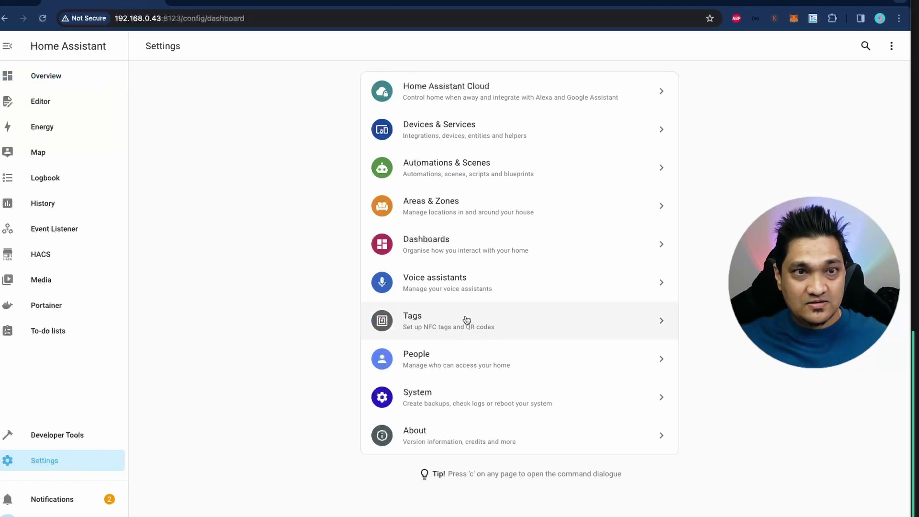
{"action": "left_click", "coordinate": [506, 137]}
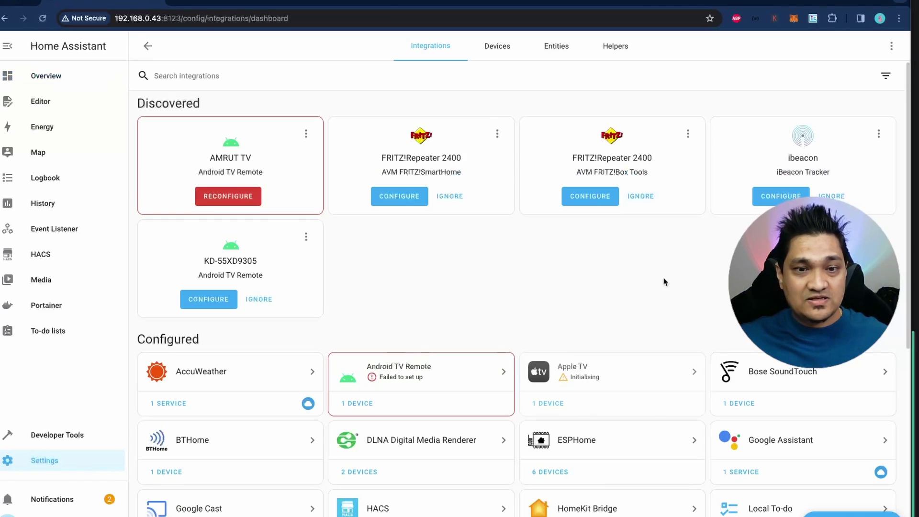
{"action": "scroll", "coordinate": [660, 324], "scroll_direction": "down", "scroll_amount": 6}
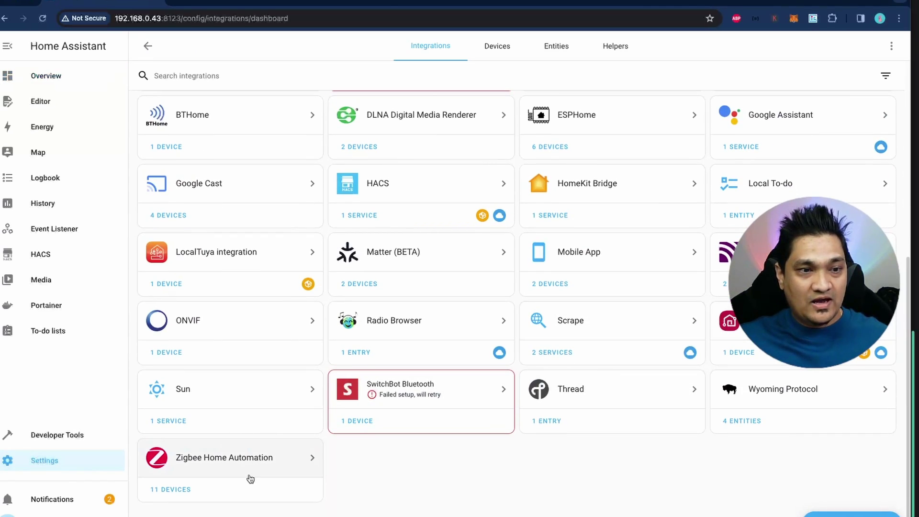
{"action": "left_click", "coordinate": [252, 471]}
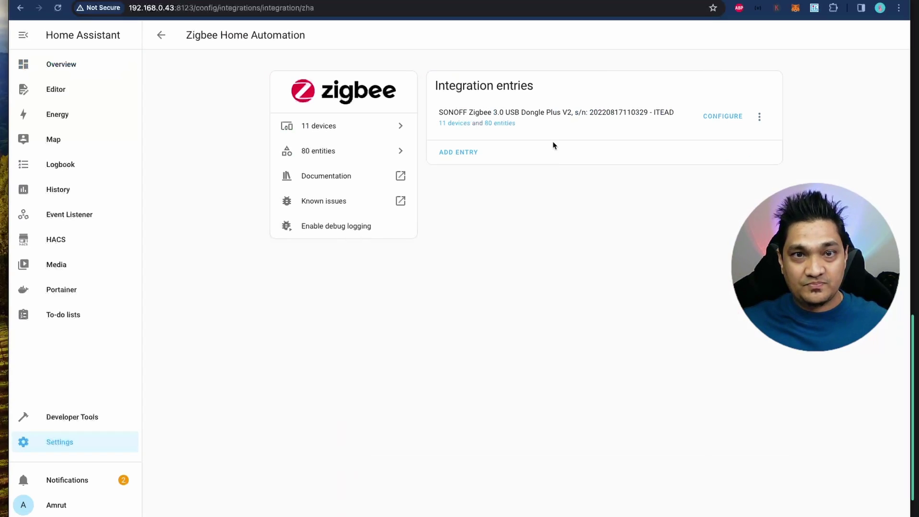
{"action": "left_click", "coordinate": [459, 127]}
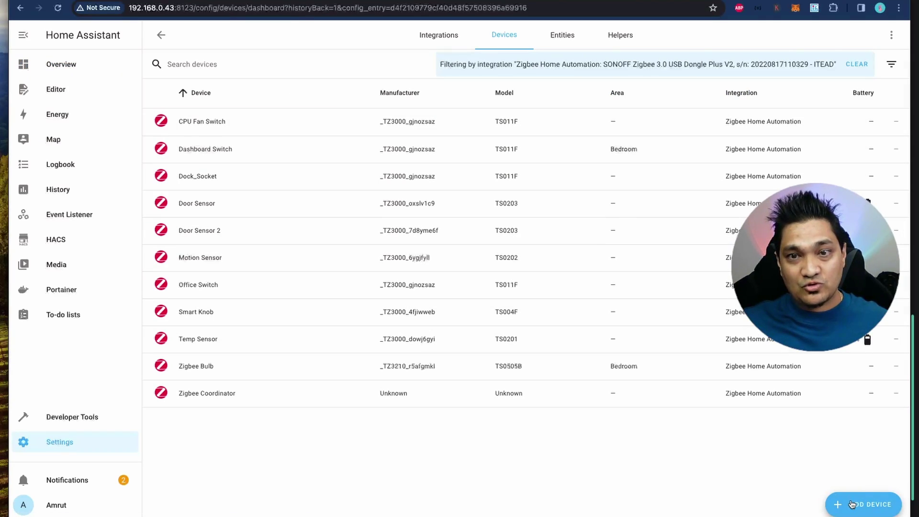
{"action": "left_click", "coordinate": [852, 504]}
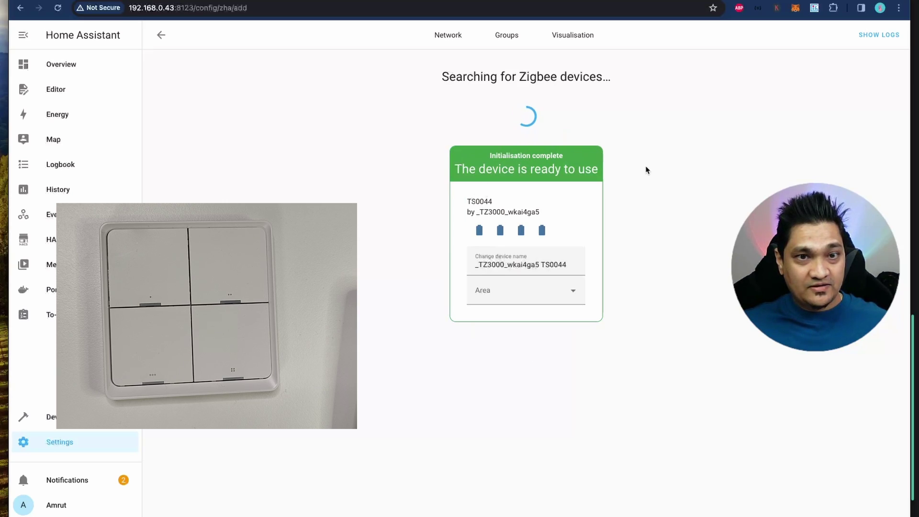
- Name the newly paired TS0044 device 4-switches and open its device page from the Zigbee device list
{"action": "left_click", "coordinate": [576, 263]}
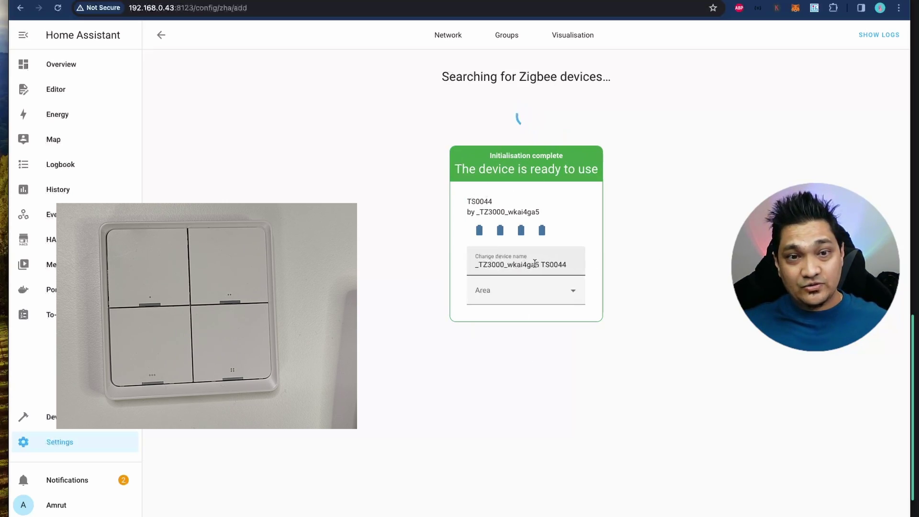
{"action": "double_click", "coordinate": [534, 264]}
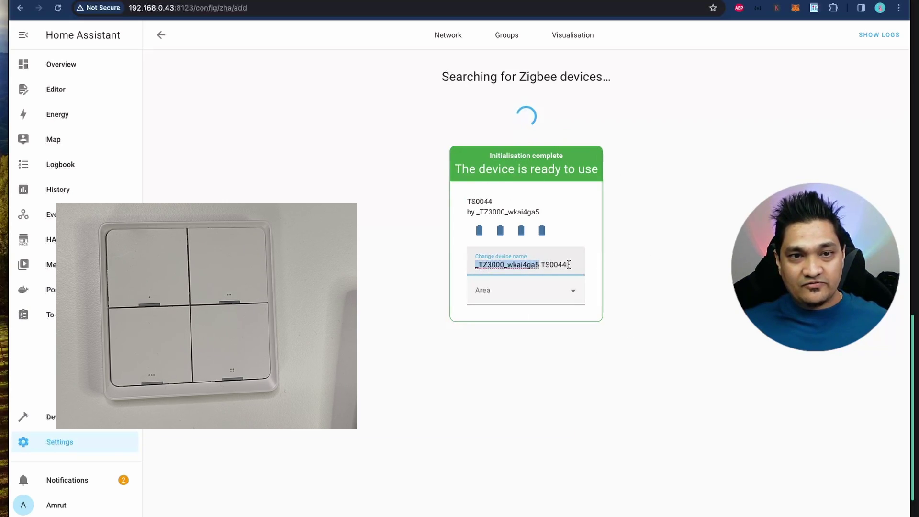
{"action": "left_click_drag", "start_coordinate": [567, 264], "coordinate": [468, 263]}
{"action": "type", "text": "4-switches"}
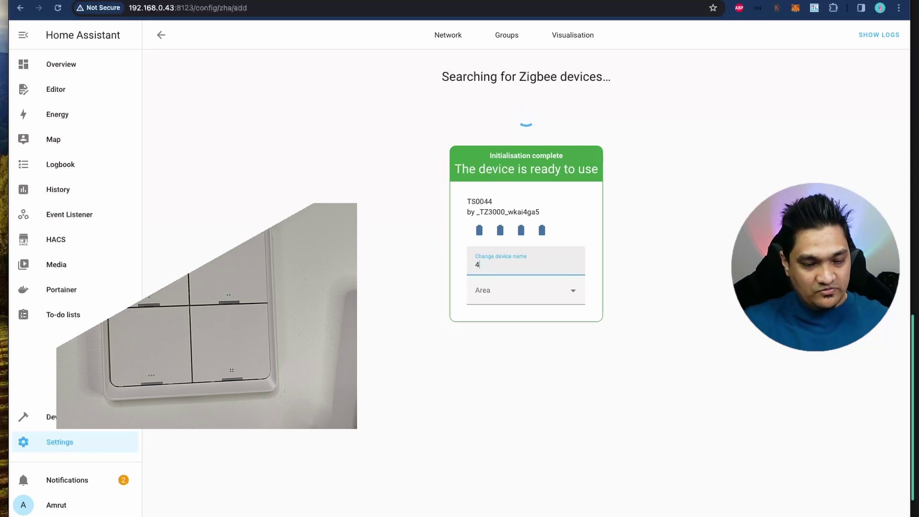
{"action": "left_click", "coordinate": [680, 287]}
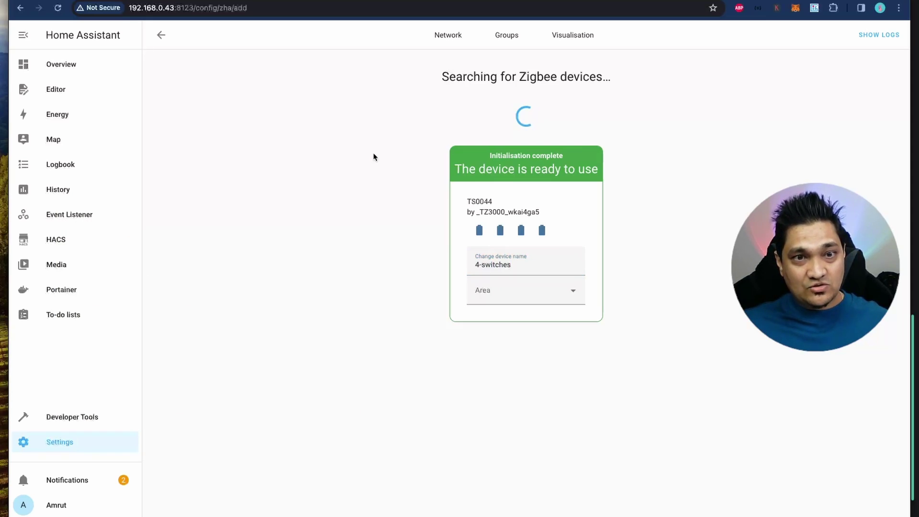
{"action": "left_click", "coordinate": [157, 36]}
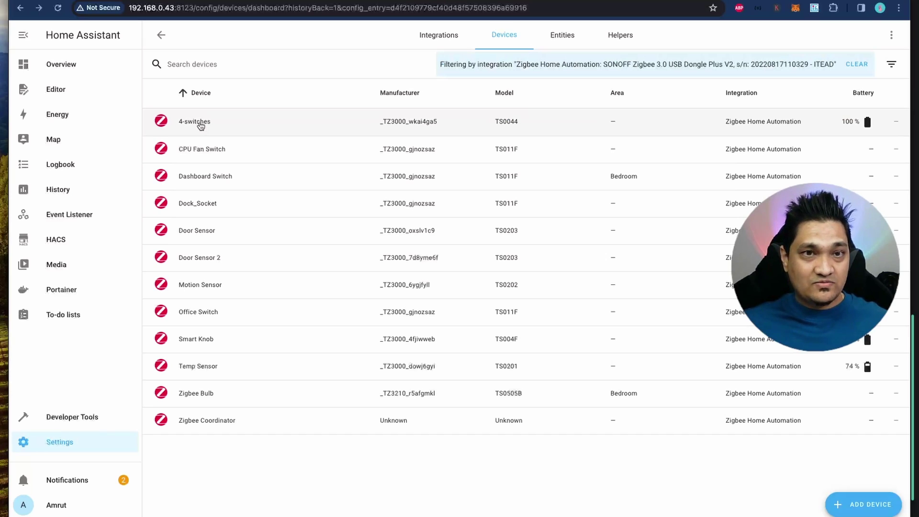
{"action": "left_click", "coordinate": [201, 126]}
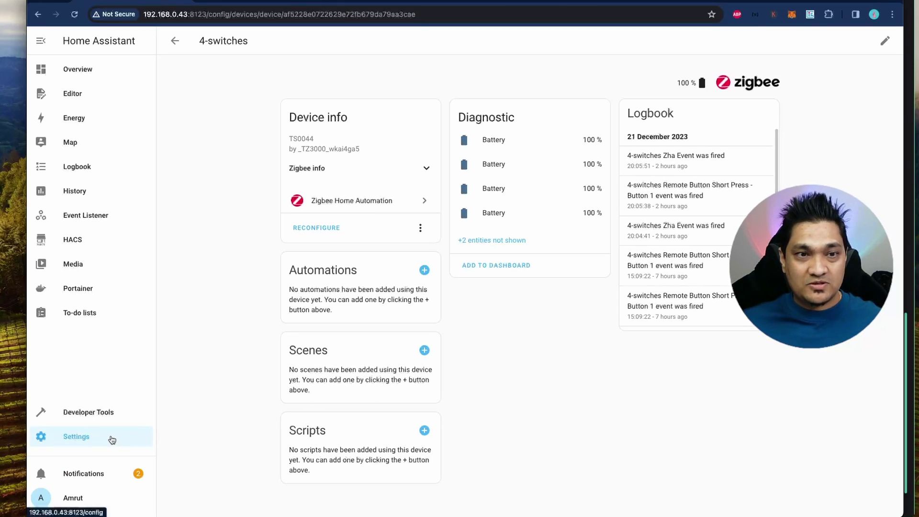
- Create a new empty automation from scratch in the Automations & Scenes settings
{"action": "left_click", "coordinate": [112, 440]}
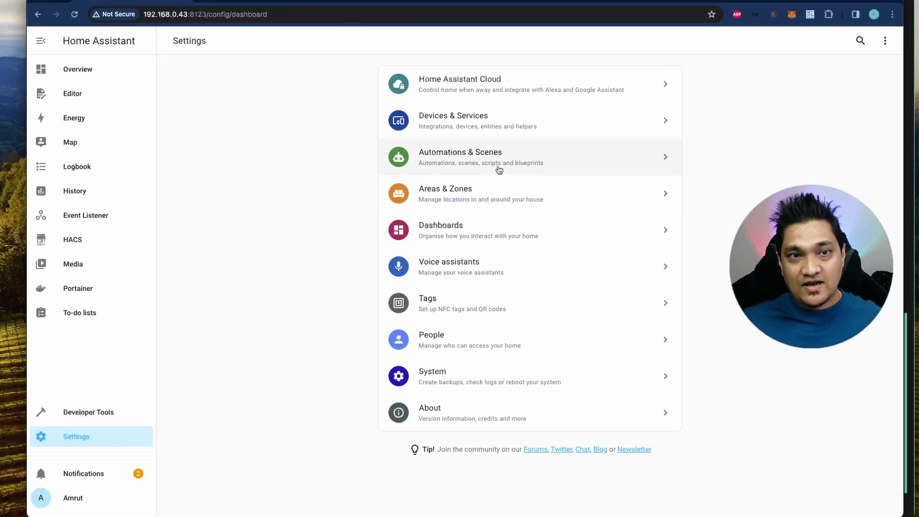
{"action": "left_click", "coordinate": [499, 170]}
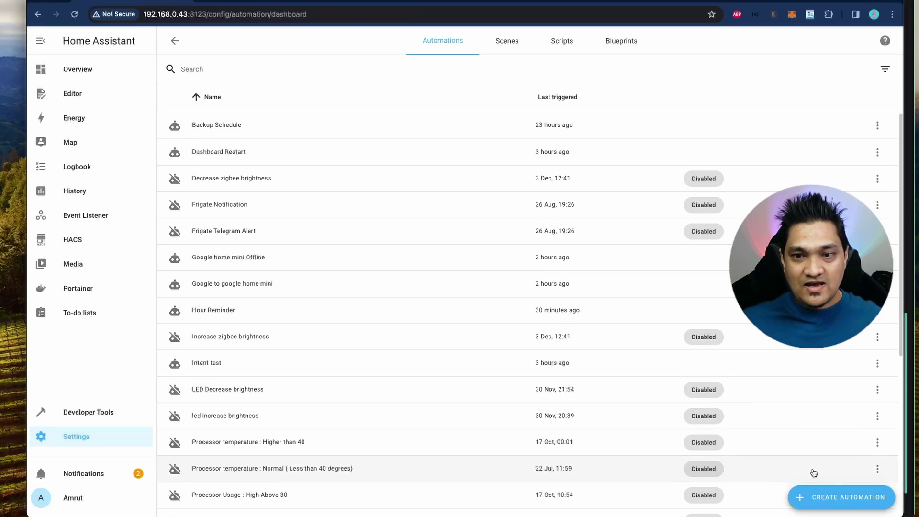
{"action": "left_click", "coordinate": [848, 503]}
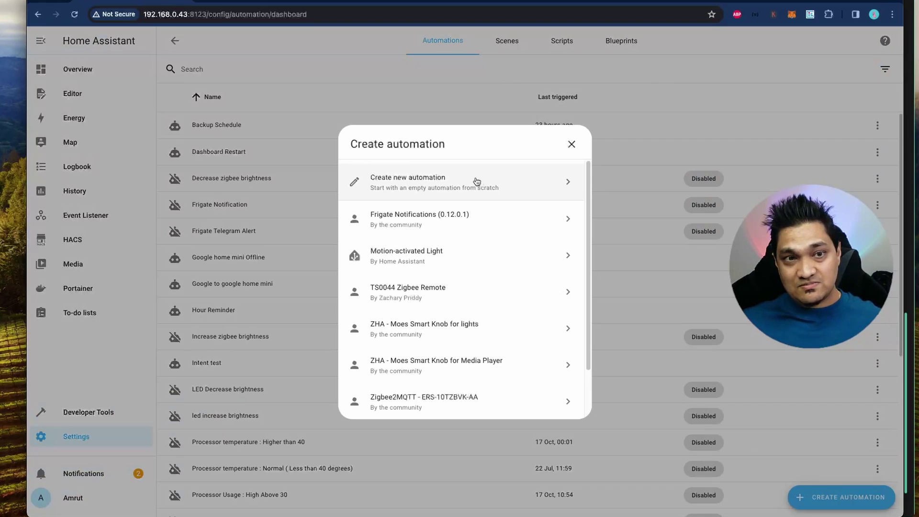
{"action": "left_click", "coordinate": [477, 181]}
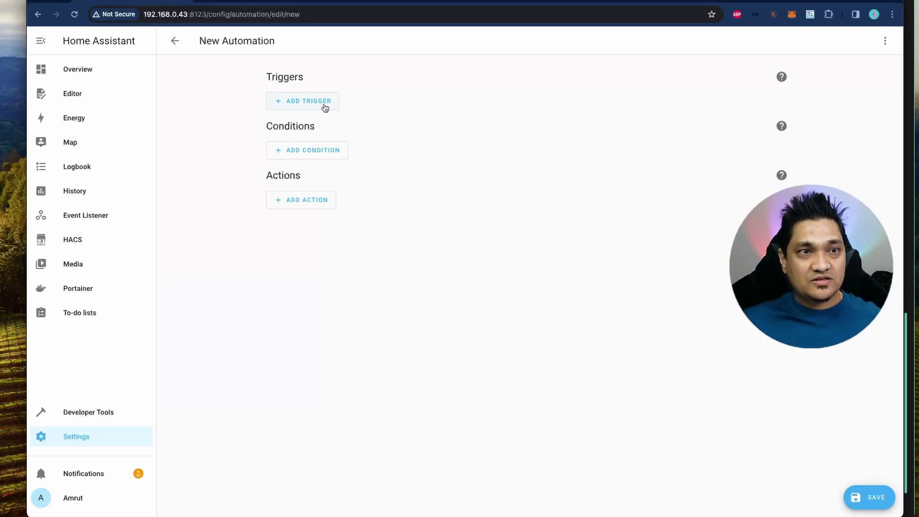
- Add a device trigger for 4-switches that fires on "First button" continuously pressed
{"action": "left_click", "coordinate": [325, 104]}
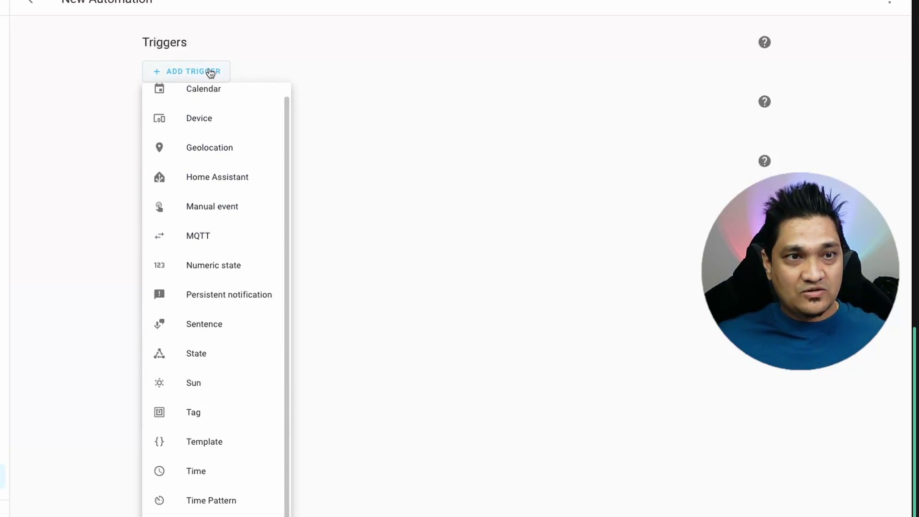
{"action": "left_click", "coordinate": [207, 117]}
{"action": "left_click", "coordinate": [242, 123]}
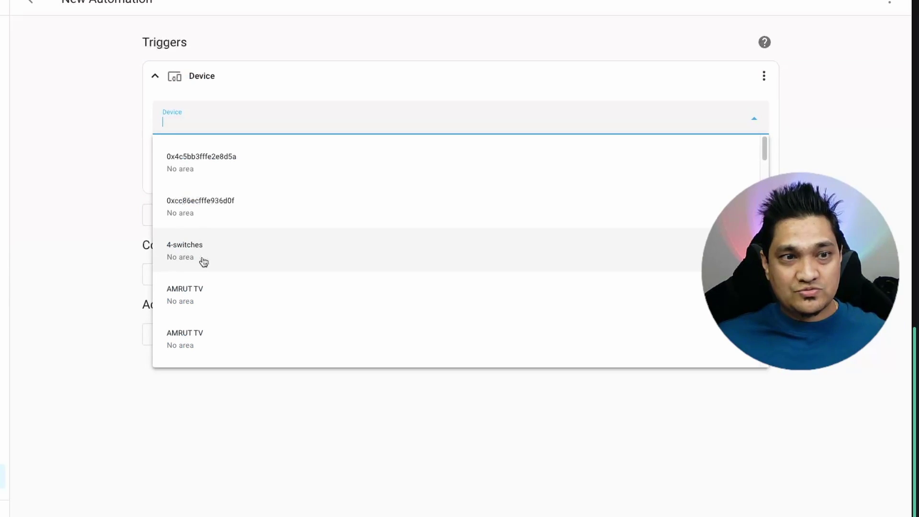
{"action": "left_click", "coordinate": [203, 260]}
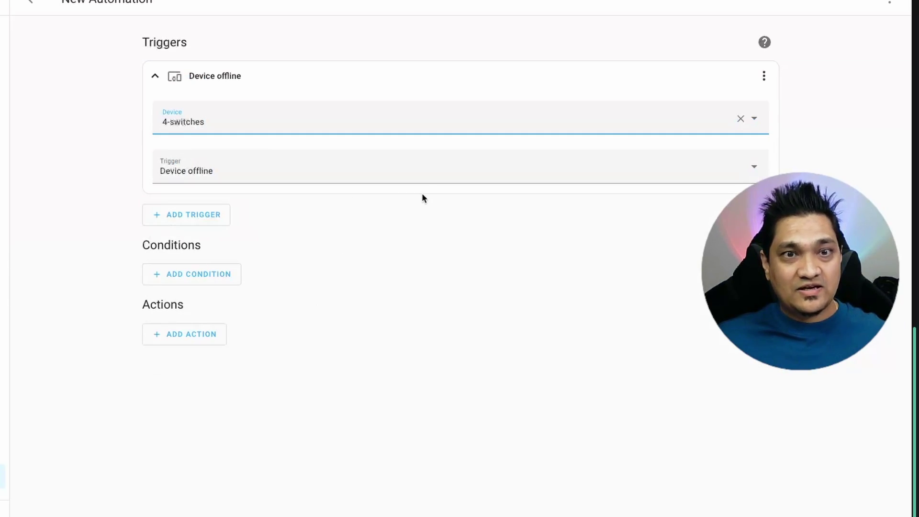
{"action": "left_click", "coordinate": [428, 174]}
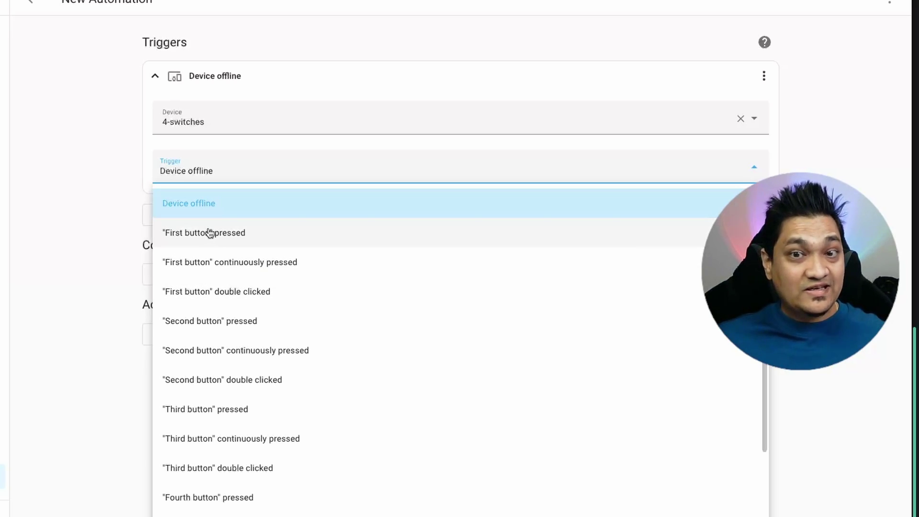
{"action": "scroll", "coordinate": [267, 310], "scroll_direction": "down", "scroll_amount": 3}
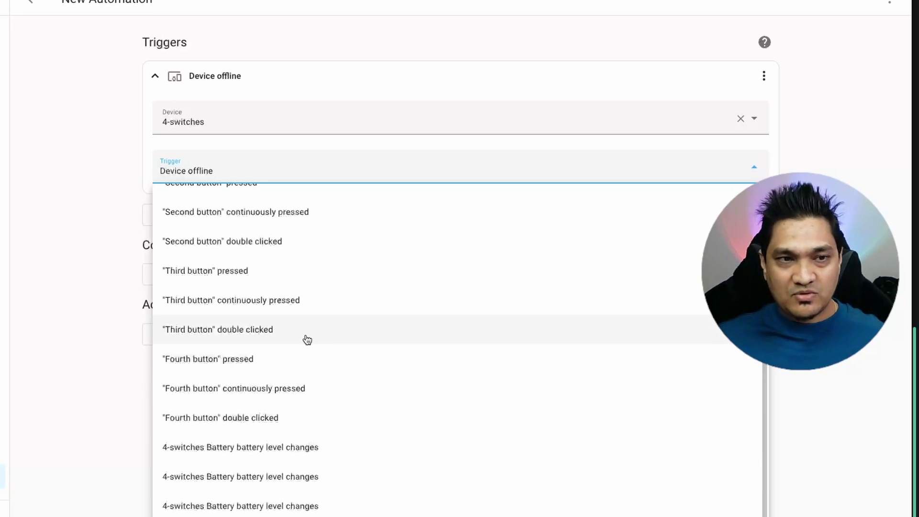
{"action": "scroll", "coordinate": [306, 338], "scroll_direction": "up", "scroll_amount": 2}
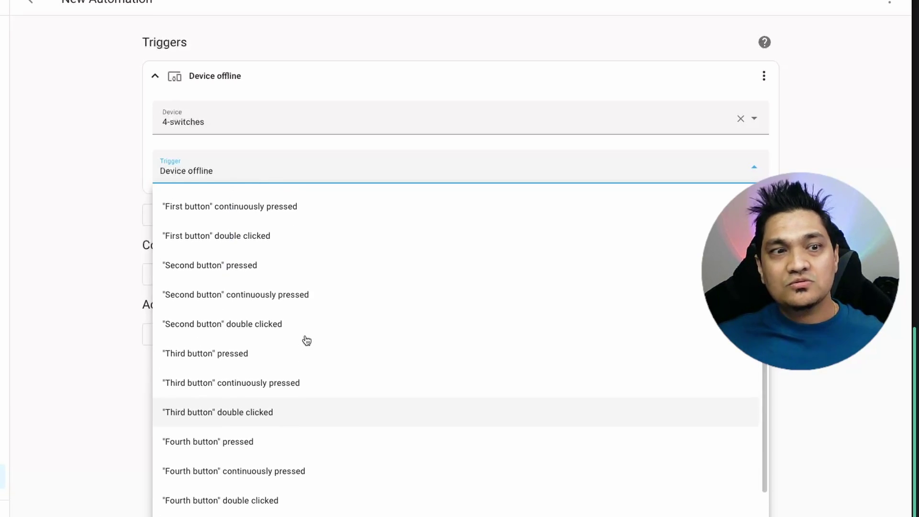
{"action": "left_click", "coordinate": [266, 210]}
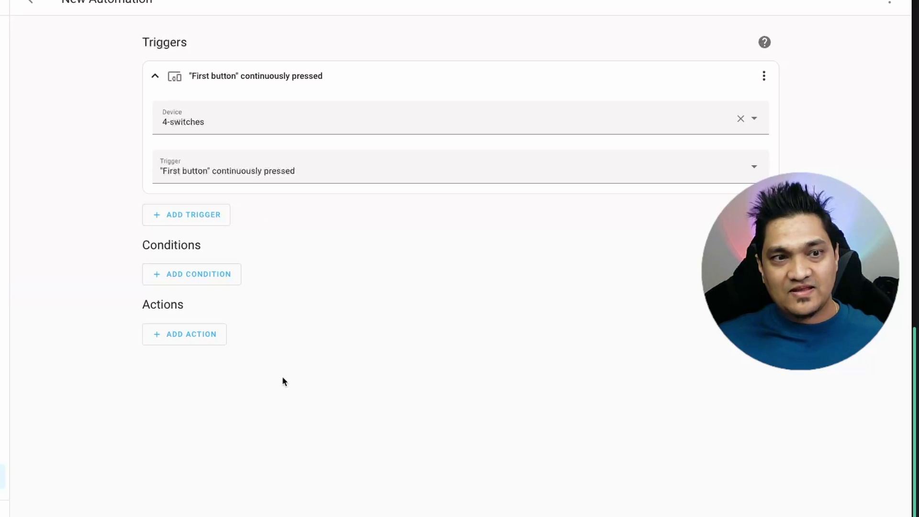
- Add a call service action that runs Input Boolean: Toggle on the Light entity
{"action": "left_click", "coordinate": [189, 333]}
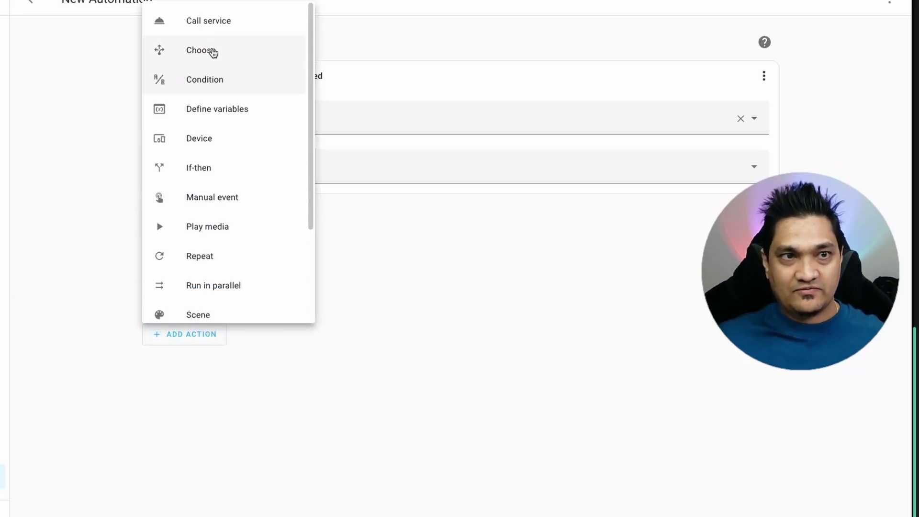
{"action": "left_click", "coordinate": [213, 25]}
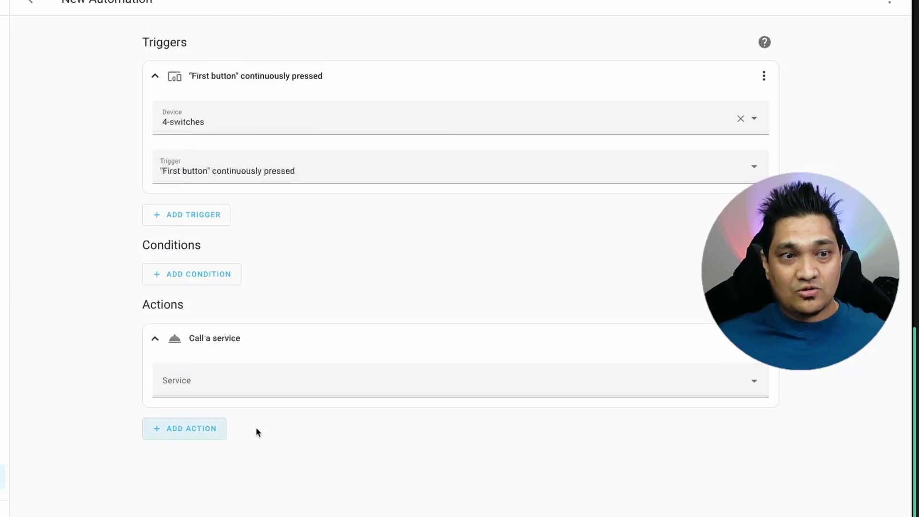
{"action": "left_click", "coordinate": [231, 389]}
{"action": "type", "text": "light"}
{"action": "double_click", "coordinate": [231, 387]}
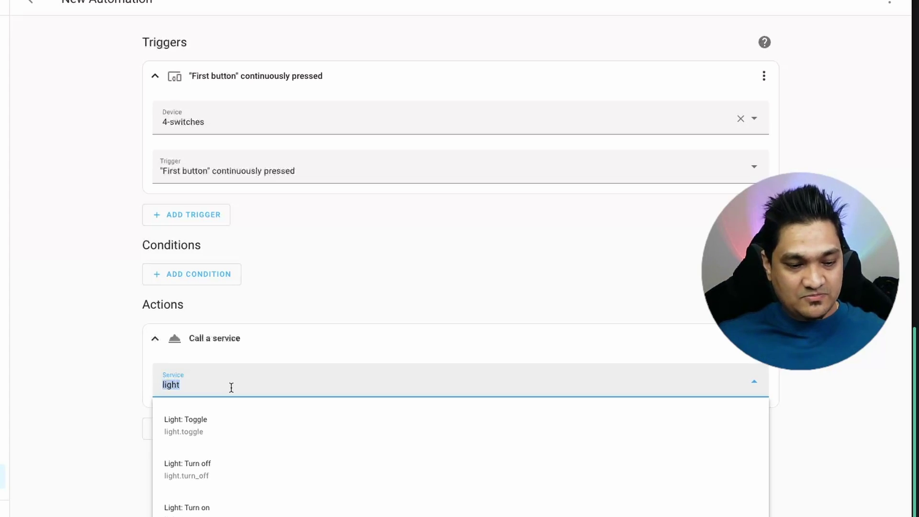
{"action": "type", "text": "bool"}
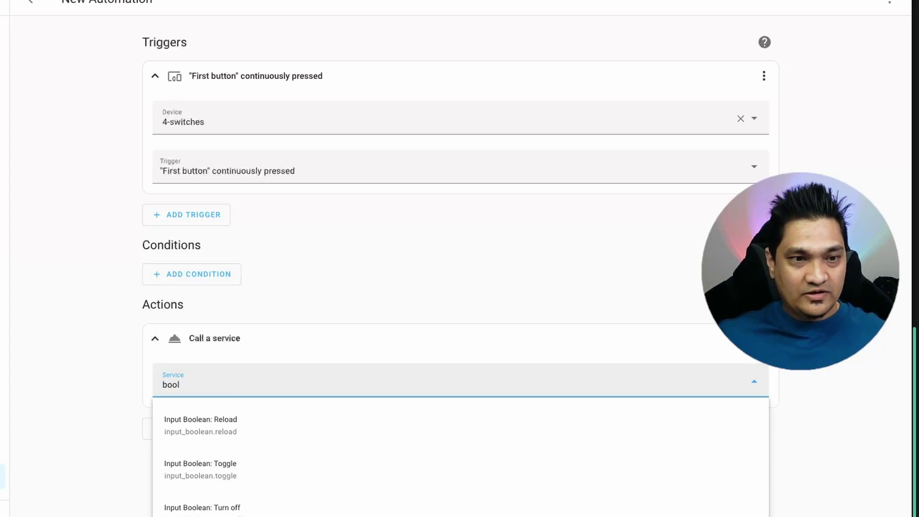
{"action": "left_click", "coordinate": [230, 468]}
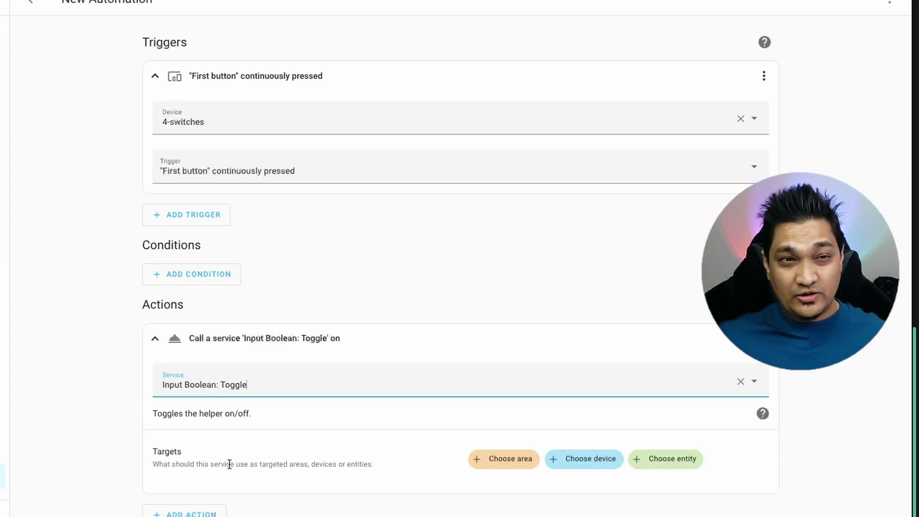
{"action": "left_click", "coordinate": [654, 459]}
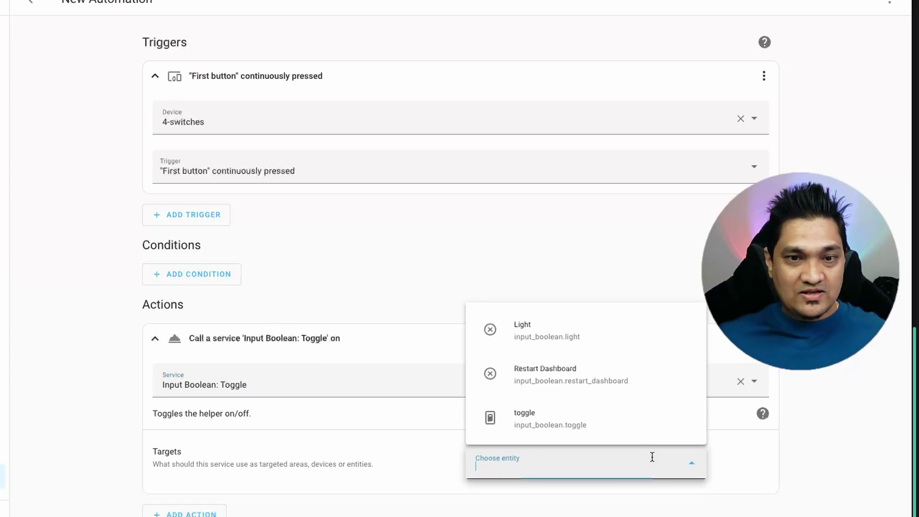
{"action": "left_click", "coordinate": [525, 340]}
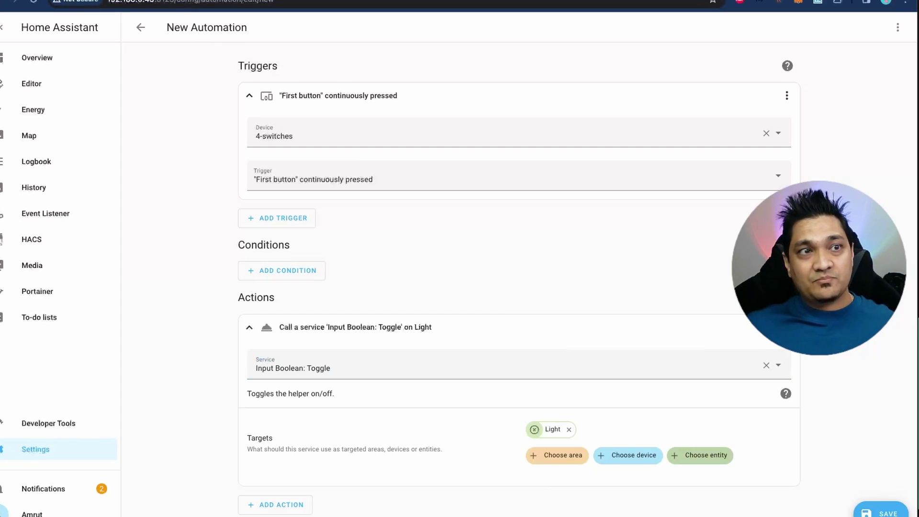
- Open the overview dashboard and toggle the Light helper on and off several times to check its behaviour
{"action": "left_click", "coordinate": [27, 63]}
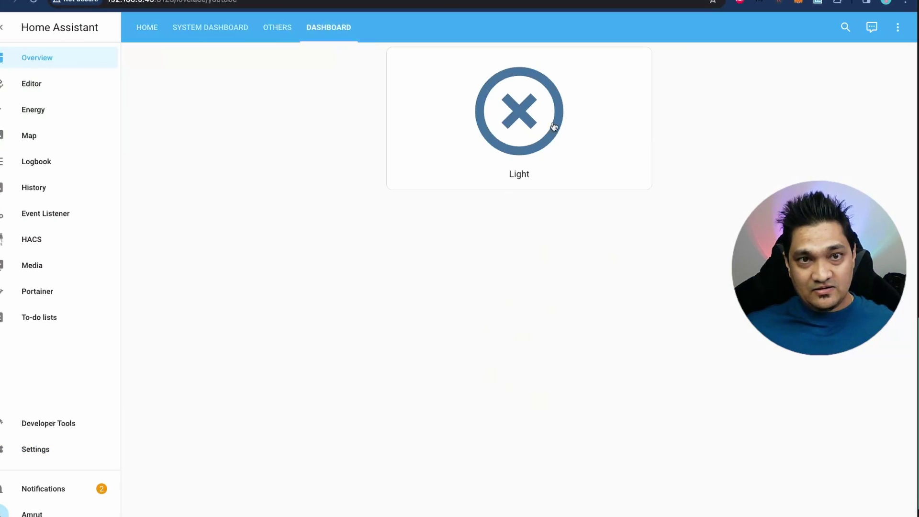
{"action": "left_click", "coordinate": [513, 121]}
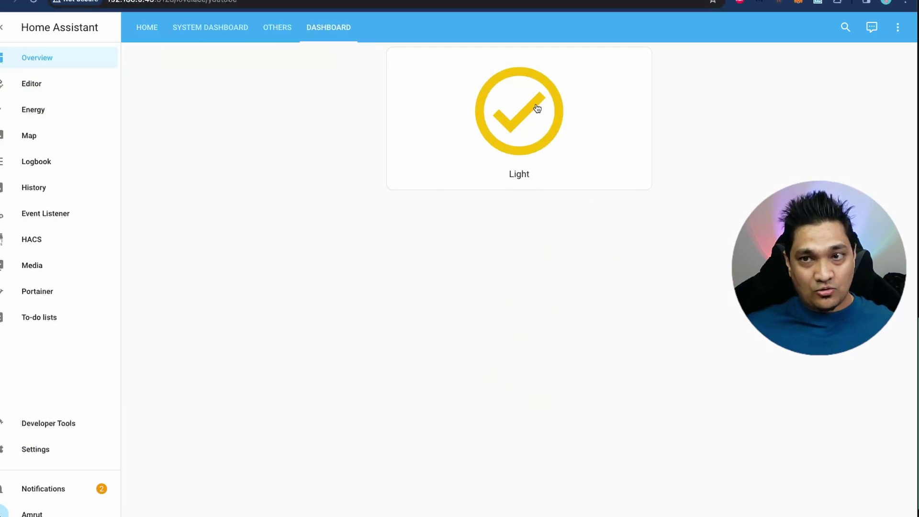
{"action": "left_click", "coordinate": [536, 108]}
{"action": "left_click", "coordinate": [530, 131]}
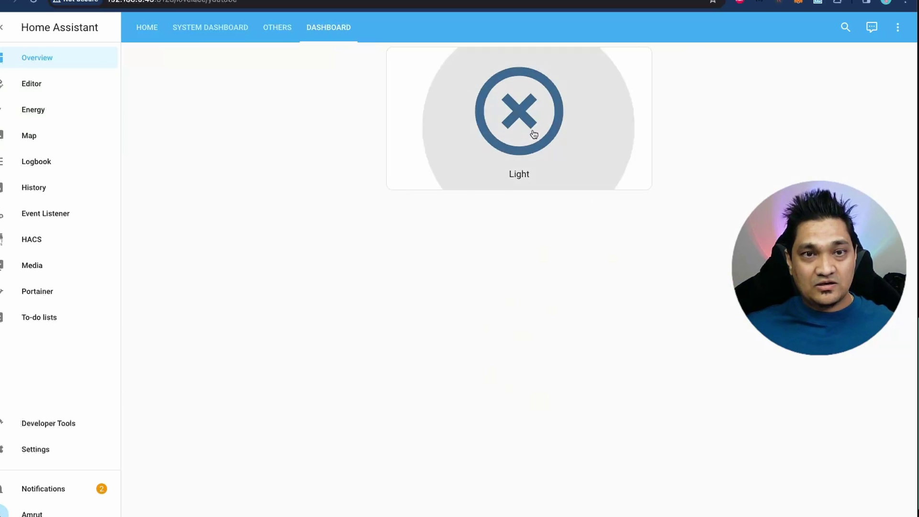
{"action": "left_click", "coordinate": [534, 134]}
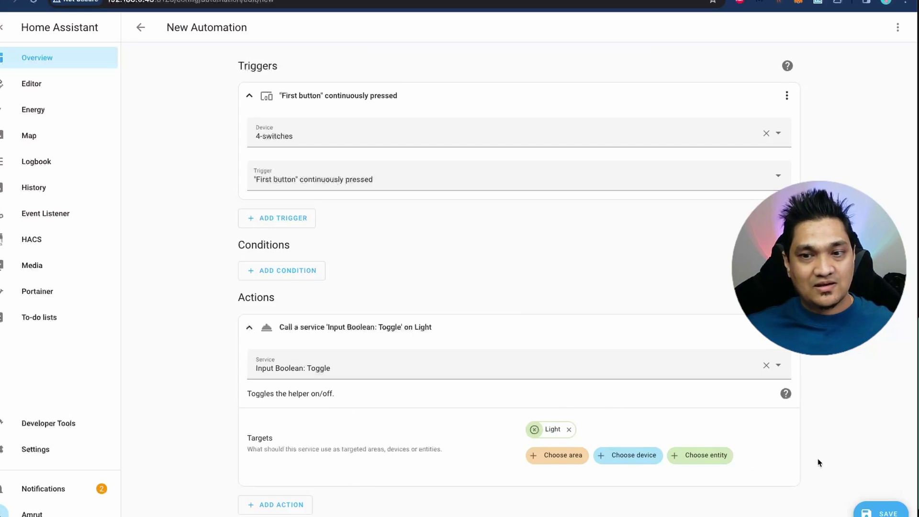
- Save the new automation under the name "ZHA- 4-switch-automation"
{"action": "left_click", "coordinate": [861, 511]}
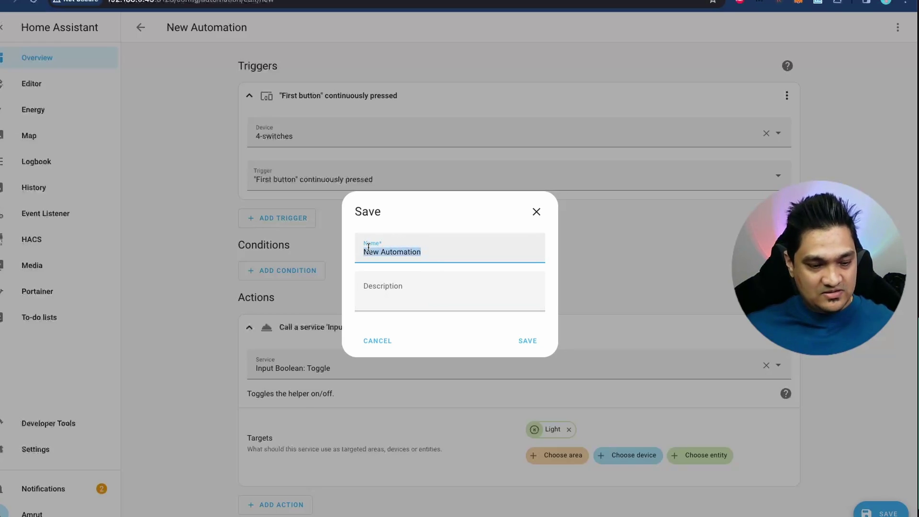
{"action": "type", "text": "ZHA"}
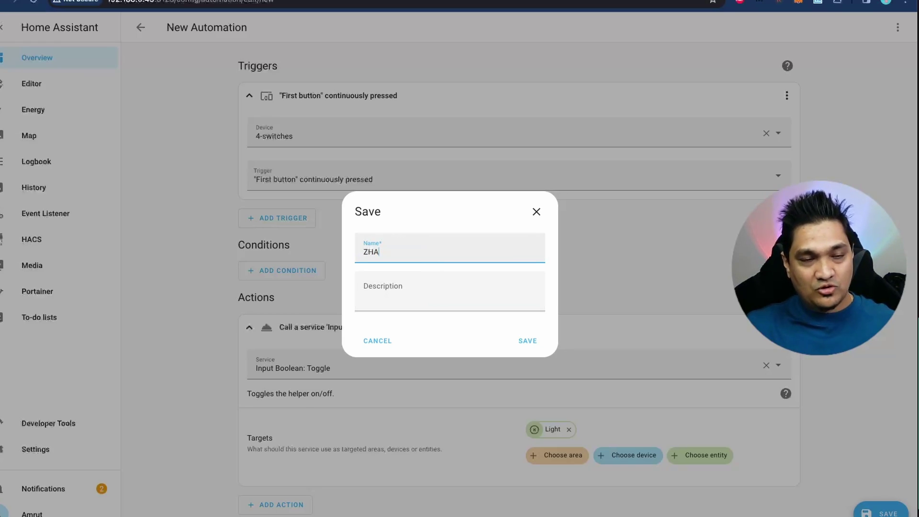
{"action": "type", "text": "- 4-switch-automation"}
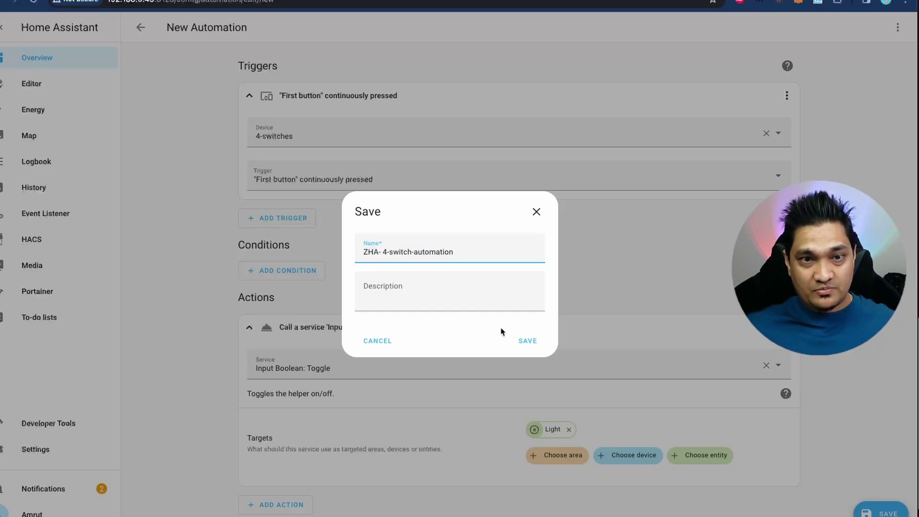
{"action": "left_click", "coordinate": [527, 341]}
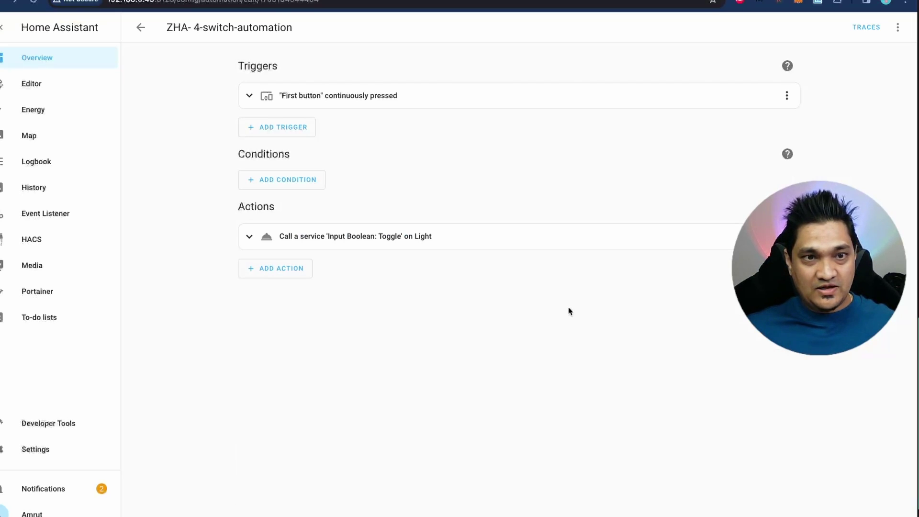
- Change the automation's device trigger to "First button" pressed
{"action": "left_click", "coordinate": [429, 98]}
{"action": "left_click", "coordinate": [407, 180]}
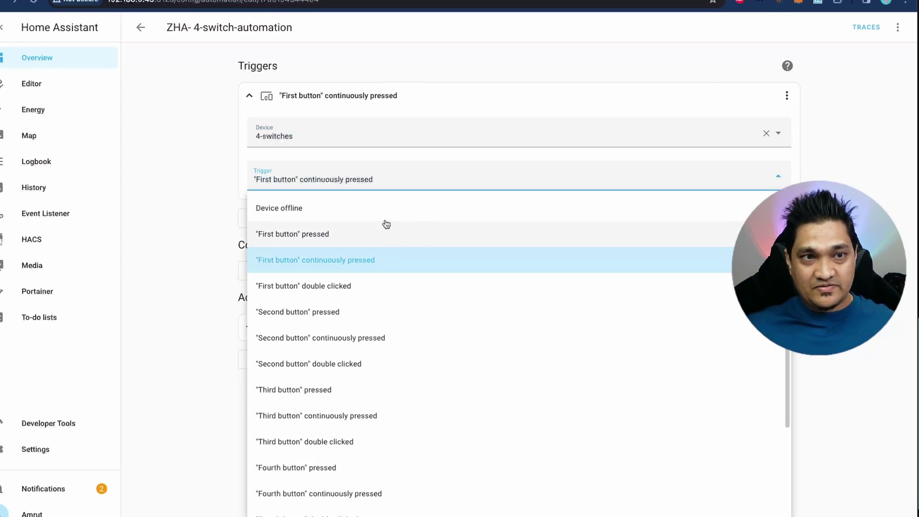
{"action": "left_click", "coordinate": [330, 235]}
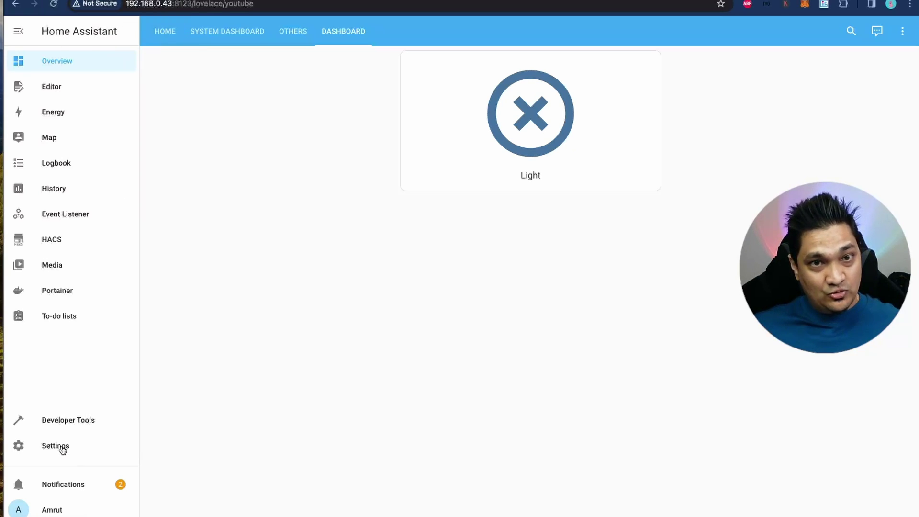
- Import the "ZHA - Tuya 4-Button Scene Switch" blueprint from its GitHub gist address and start a new automation from it
{"action": "left_click", "coordinate": [56, 446]}
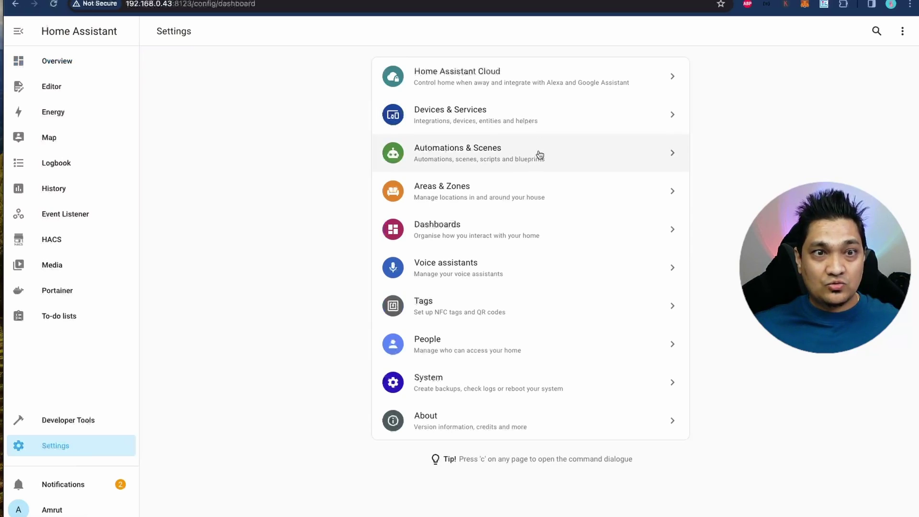
{"action": "left_click", "coordinate": [539, 154]}
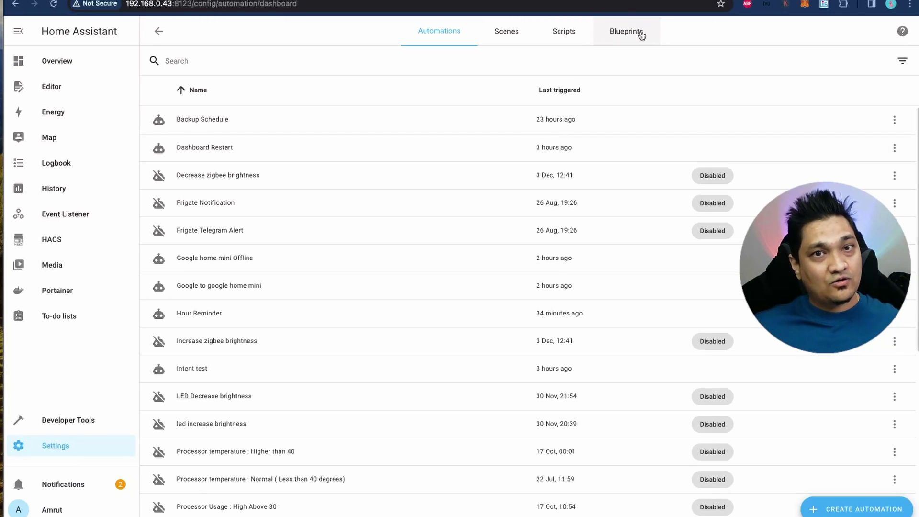
{"action": "left_click", "coordinate": [641, 36]}
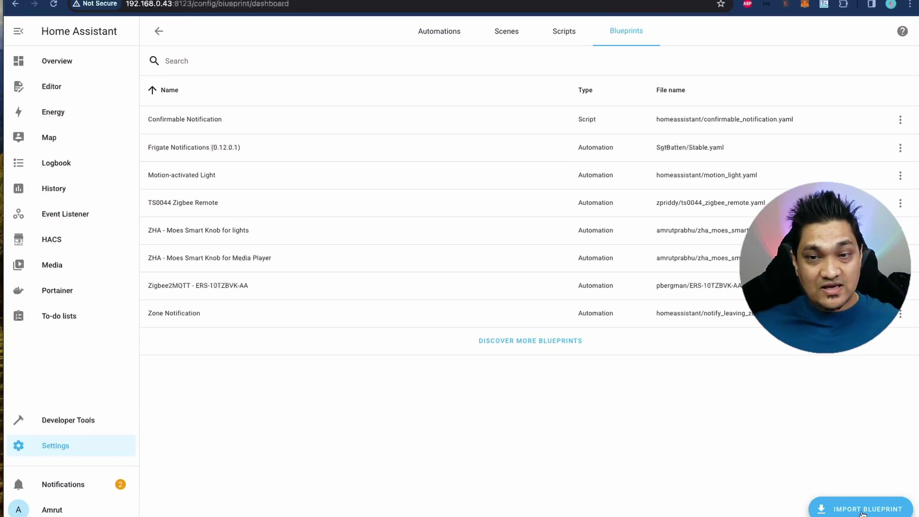
{"action": "left_click", "coordinate": [863, 510]}
{"action": "left_click", "coordinate": [329, 301]}
{"action": "type", "text": "https://gist.github.com/amrutprabhu/cb3ef5dbb1b72fb1f4a0b661cb3198c3"}
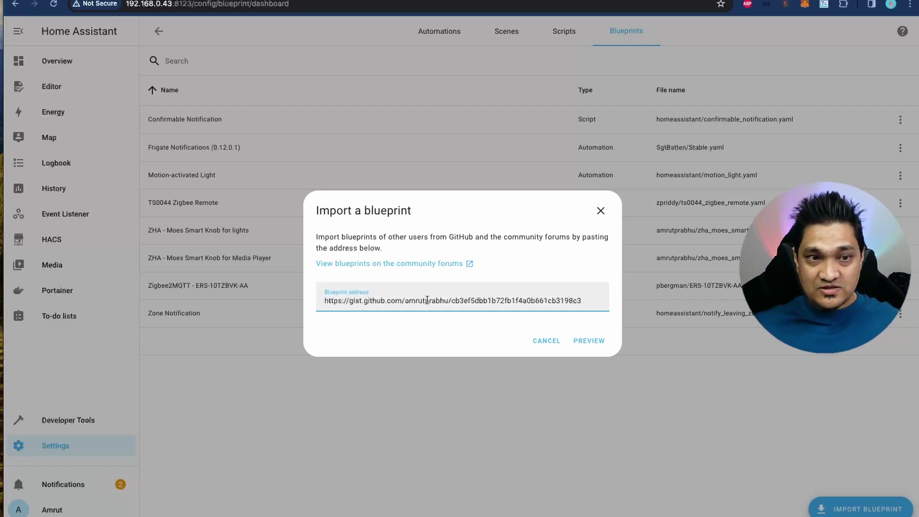
{"action": "left_click", "coordinate": [592, 346]}
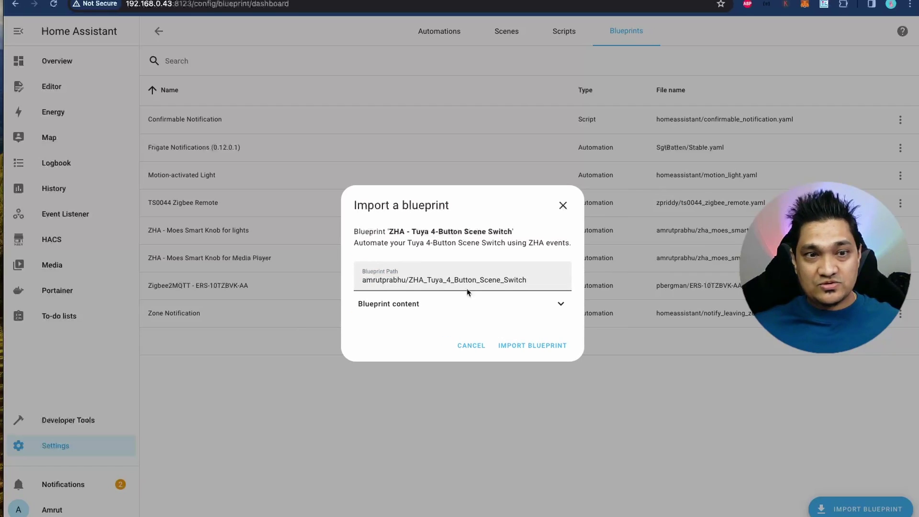
{"action": "left_click", "coordinate": [542, 346]}
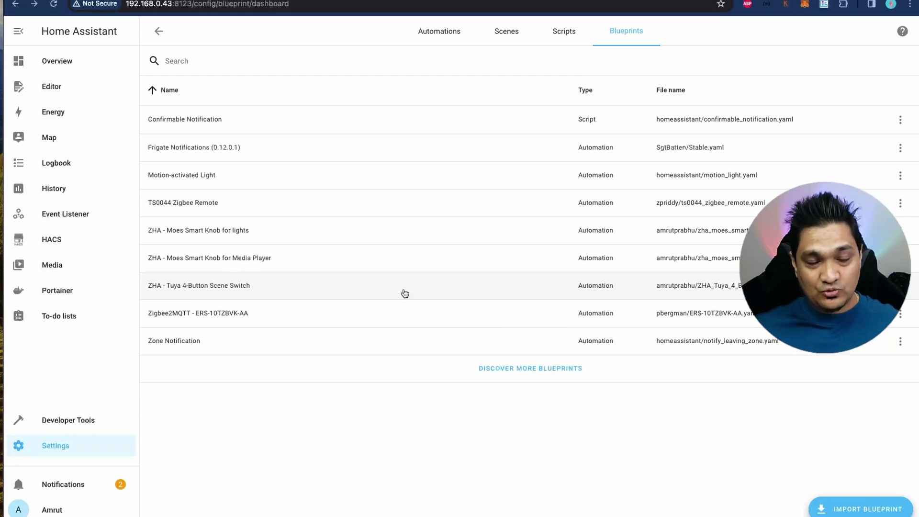
{"action": "left_click", "coordinate": [447, 293]}
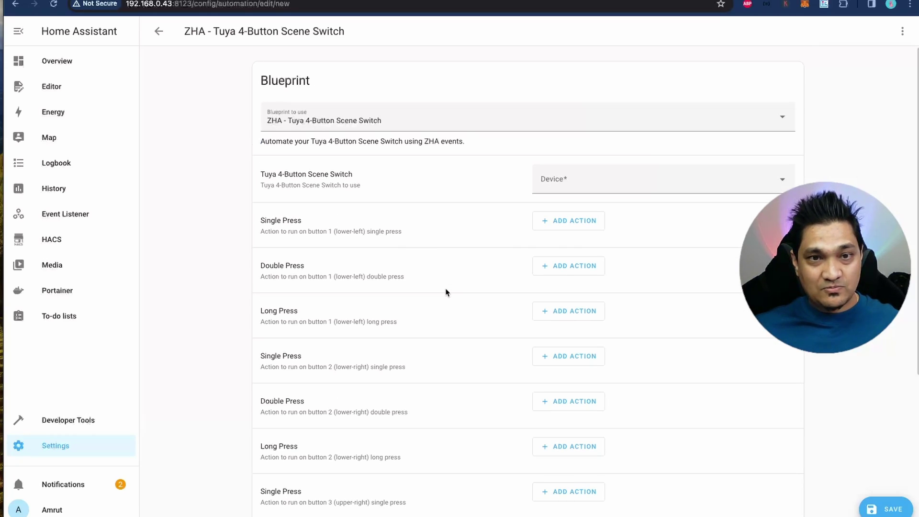
- Examine the single, double and long press action slots that the blueprint offers for each button
{"action": "scroll", "coordinate": [446, 292], "scroll_direction": "down", "scroll_amount": 2}
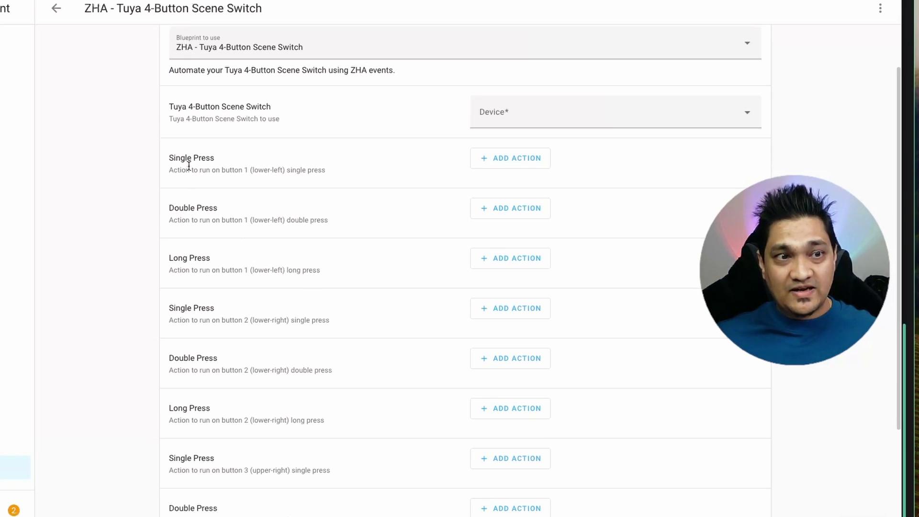
{"action": "left_click_drag", "start_coordinate": [167, 158], "coordinate": [219, 160]}
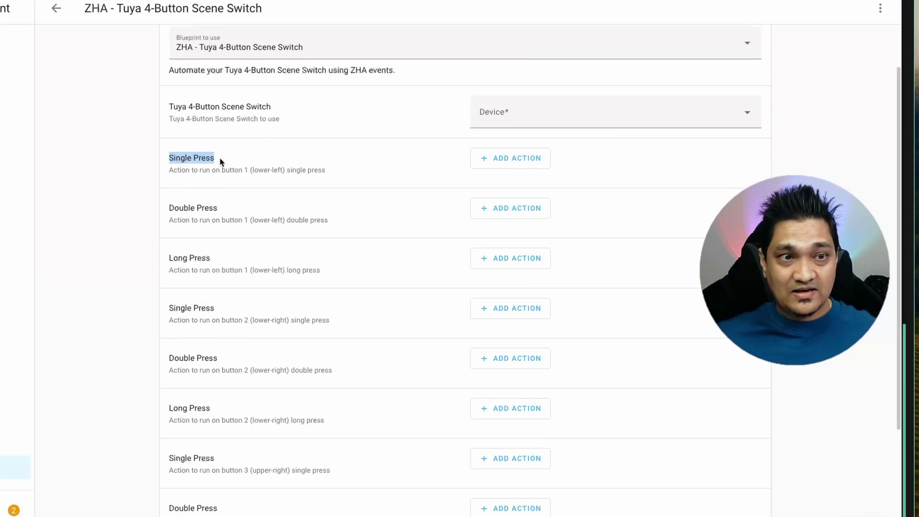
{"action": "double_click", "coordinate": [186, 208]}
{"action": "left_click", "coordinate": [195, 254]}
{"action": "double_click", "coordinate": [196, 256]}
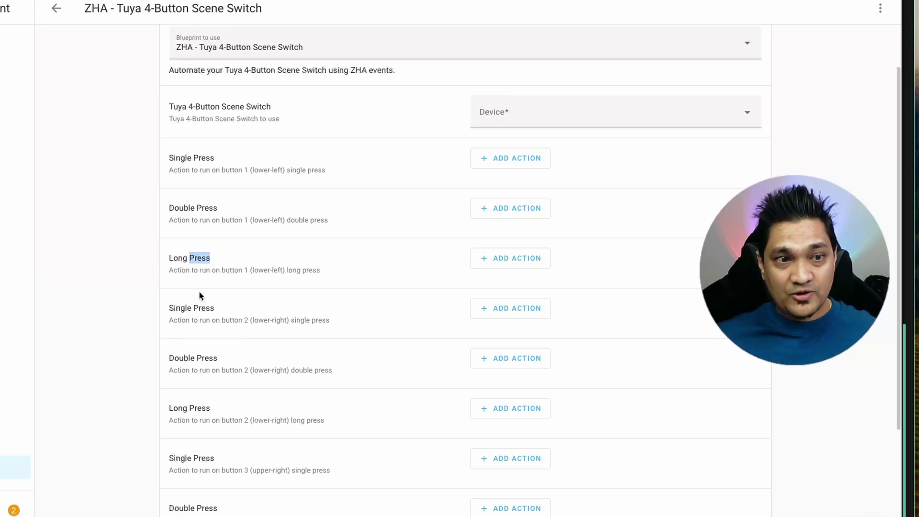
{"action": "double_click", "coordinate": [197, 308]}
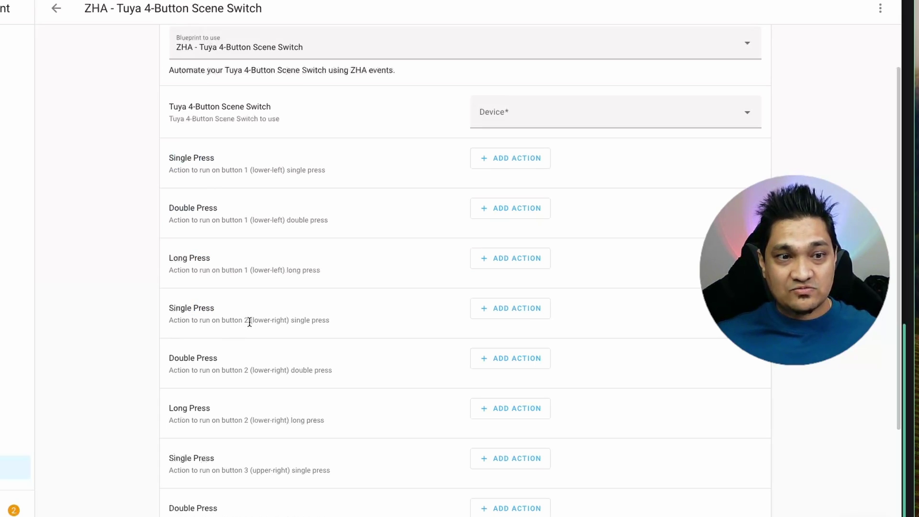
{"action": "left_click_drag", "start_coordinate": [248, 320], "coordinate": [210, 301]}
{"action": "left_click_drag", "start_coordinate": [247, 270], "coordinate": [156, 155]}
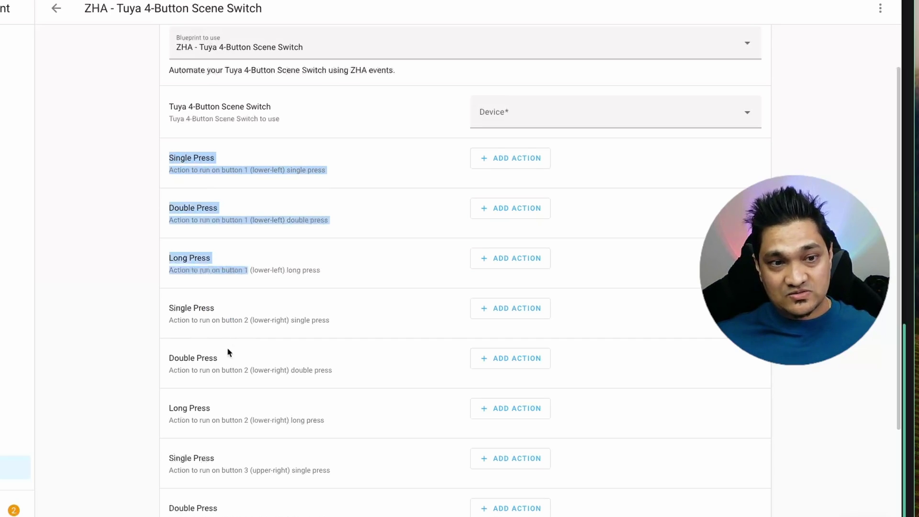
{"action": "scroll", "coordinate": [291, 317], "scroll_direction": "down", "scroll_amount": 4}
{"action": "scroll", "coordinate": [318, 287], "scroll_direction": "up", "scroll_amount": 4}
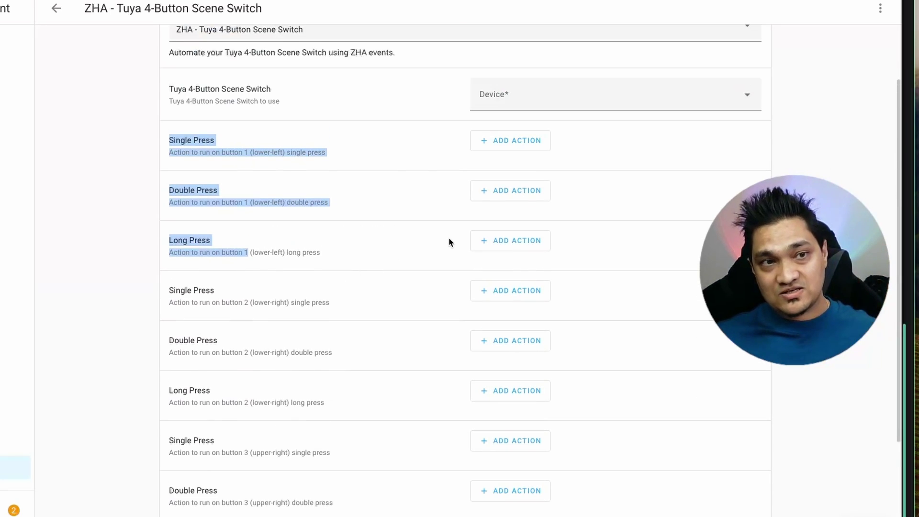
{"action": "scroll", "coordinate": [429, 267], "scroll_direction": "up", "scroll_amount": 3}
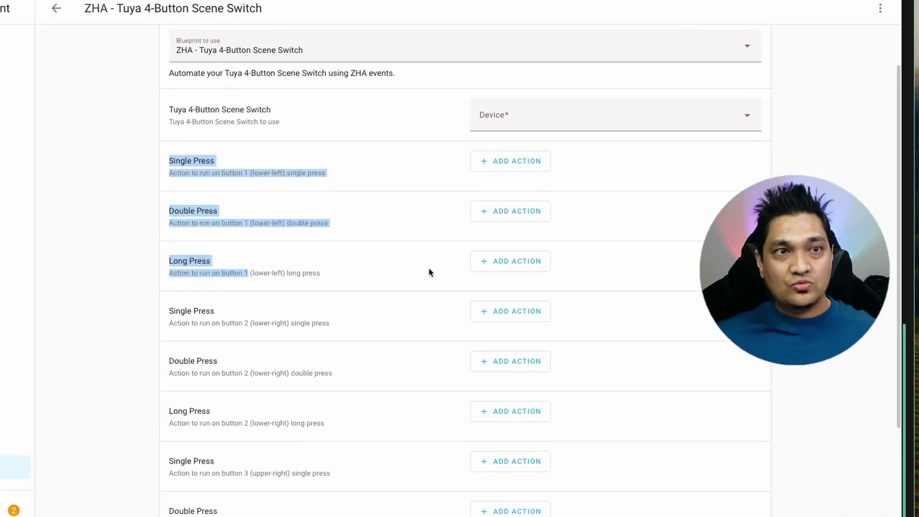
- Choose 4-switches as the blueprint's device and have button 1's double press call the service Input Boolean: Toggle on the Light entity
{"action": "left_click", "coordinate": [569, 175]}
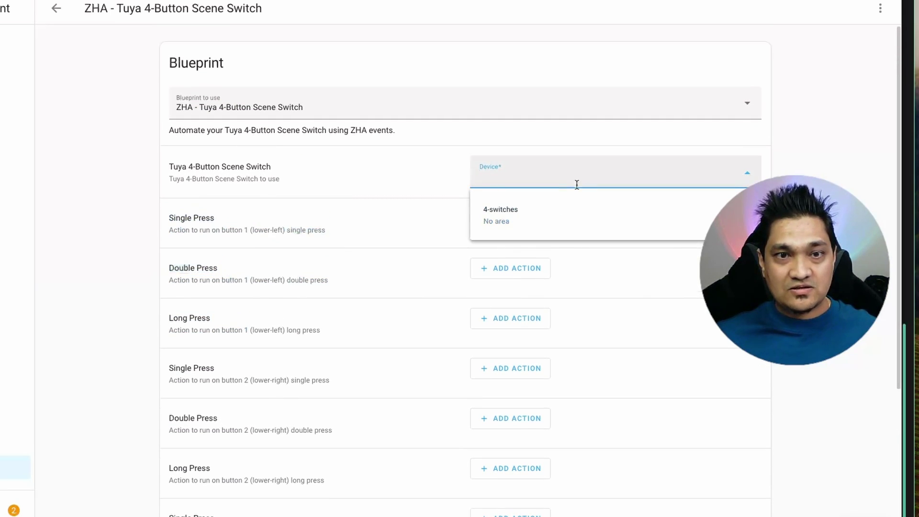
{"action": "left_click", "coordinate": [522, 218]}
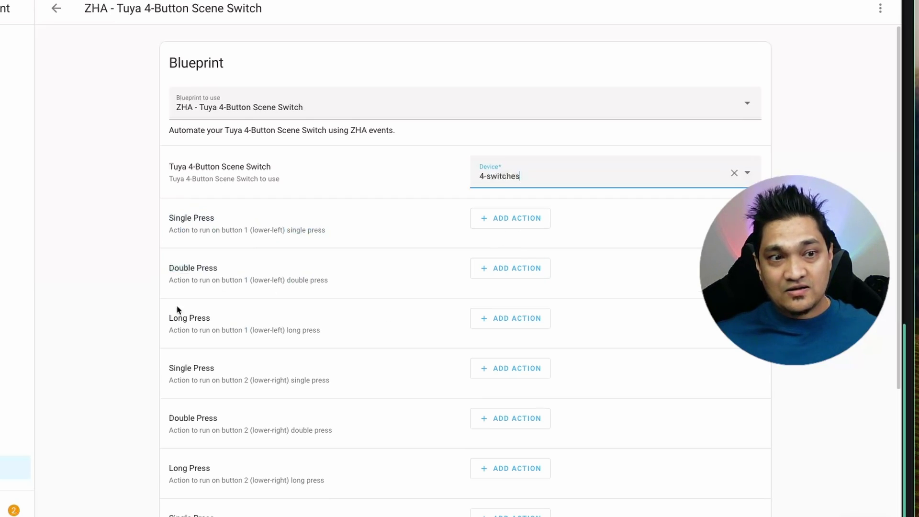
{"action": "left_click", "coordinate": [505, 274]}
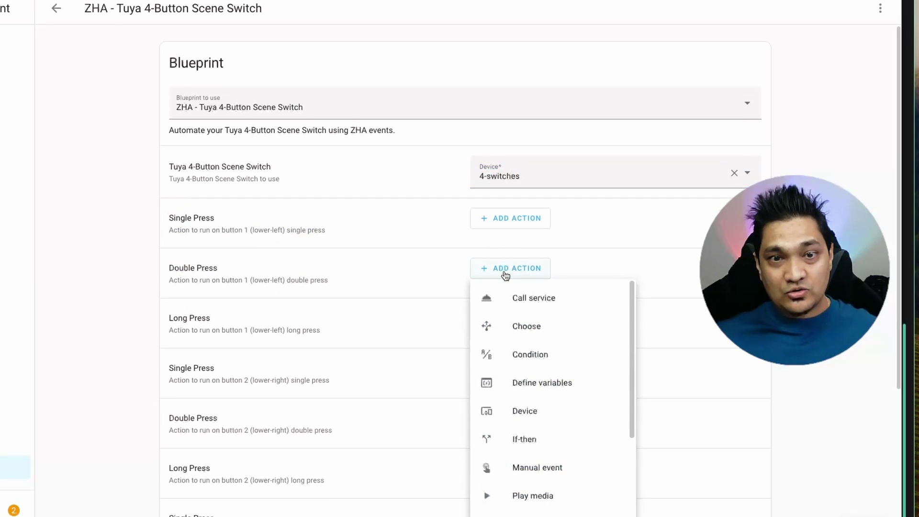
{"action": "left_click", "coordinate": [525, 300]}
{"action": "left_click", "coordinate": [547, 107]}
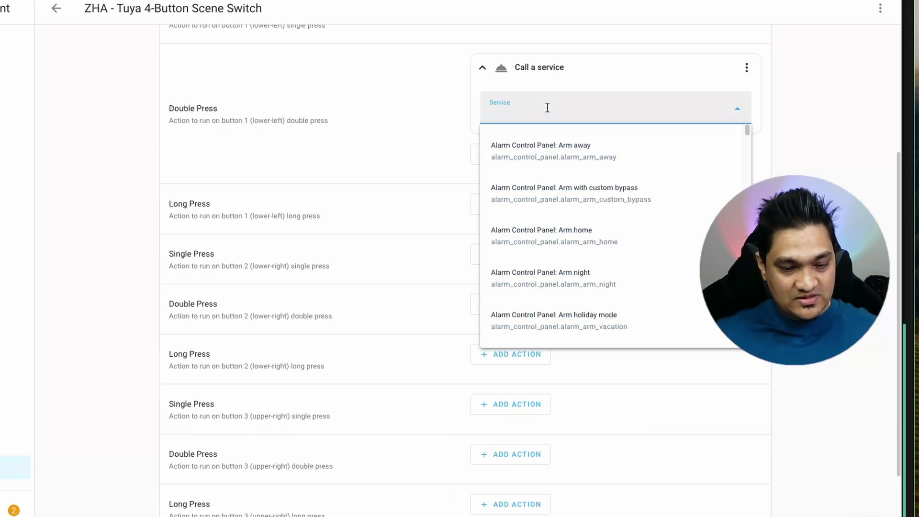
{"action": "type", "text": "inp"}
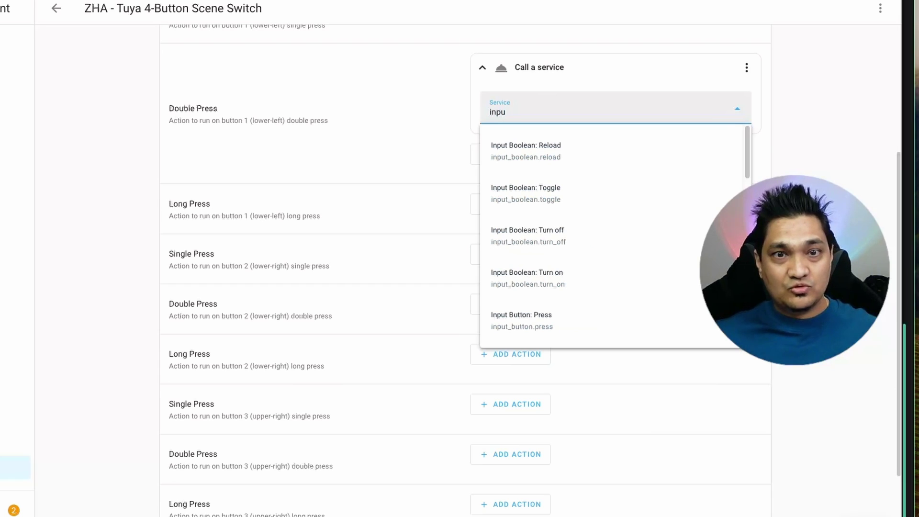
{"action": "type", "text": "u"}
{"action": "left_click", "coordinate": [549, 196]}
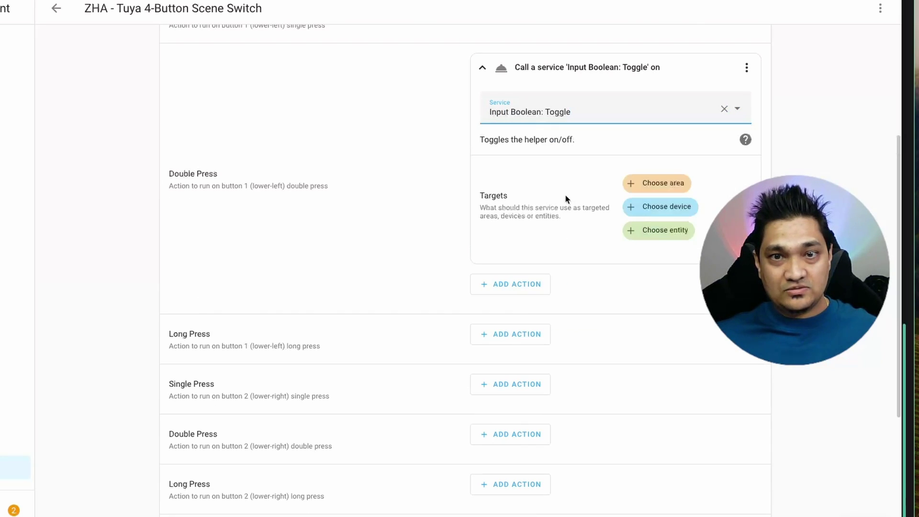
{"action": "left_click", "coordinate": [594, 232]}
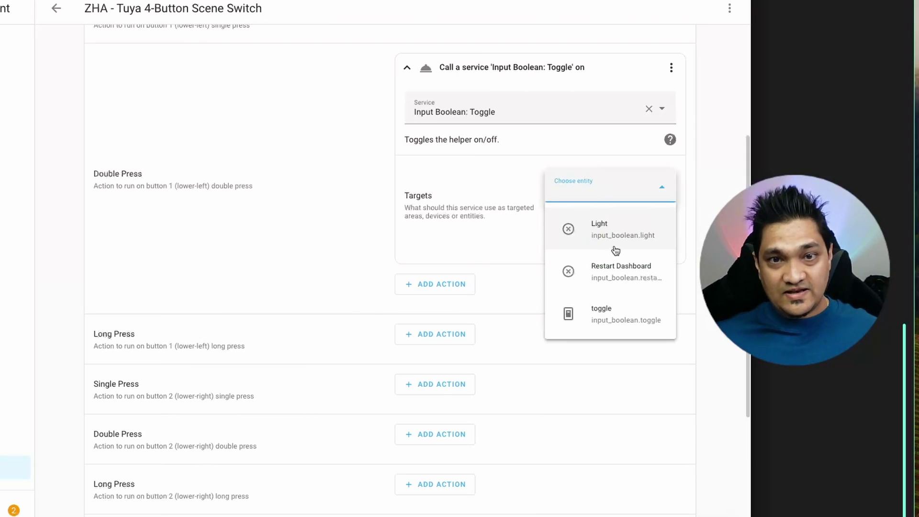
{"action": "left_click", "coordinate": [621, 235]}
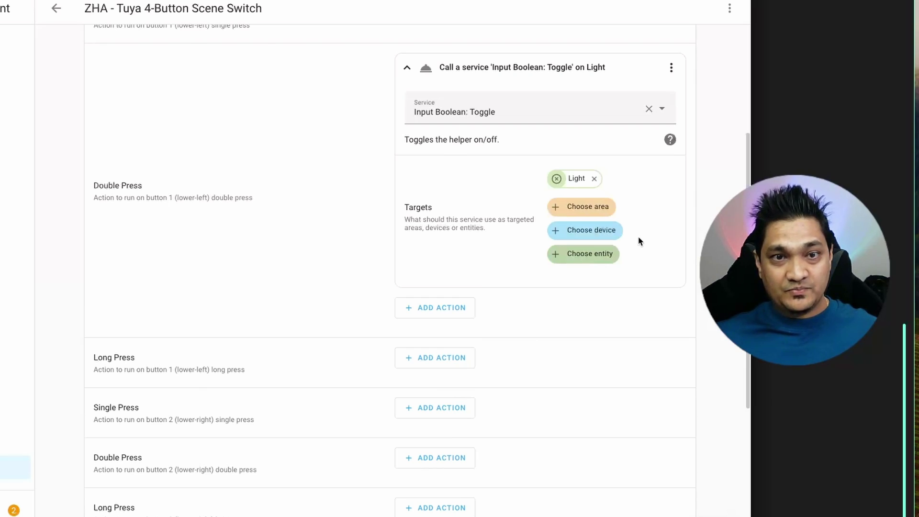
- Save the blueprint automation under the name "ZHA - Tuya 4-Button Scene Switch - Automation"
{"action": "scroll", "coordinate": [638, 240], "scroll_direction": "up", "scroll_amount": 5}
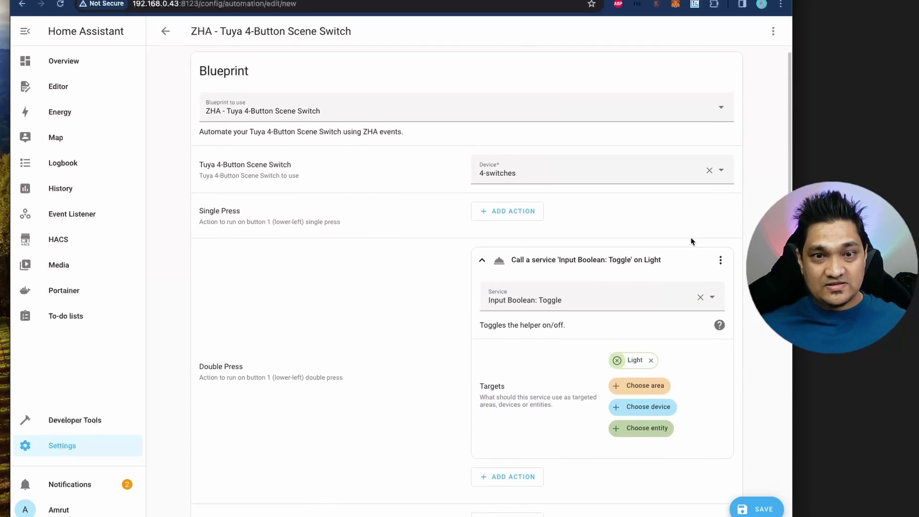
{"action": "scroll", "coordinate": [694, 242], "scroll_direction": "down", "scroll_amount": 2}
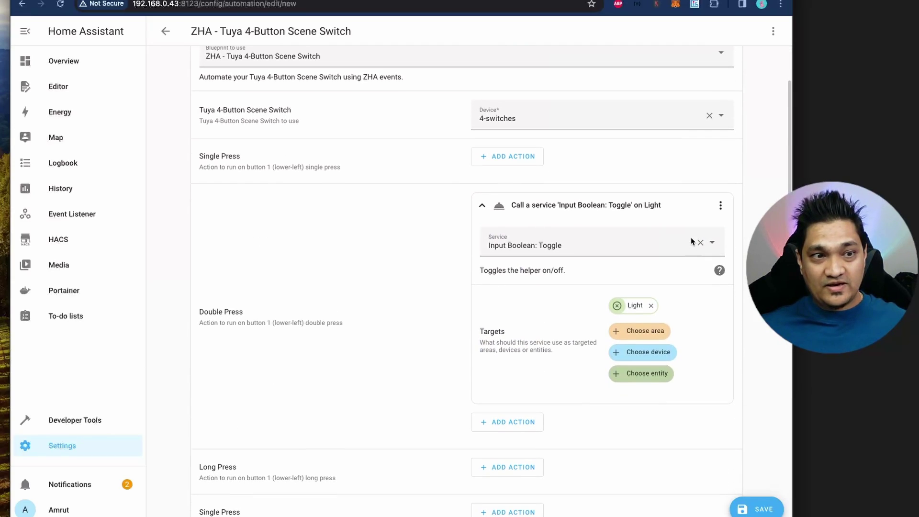
{"action": "left_click", "coordinate": [742, 508]}
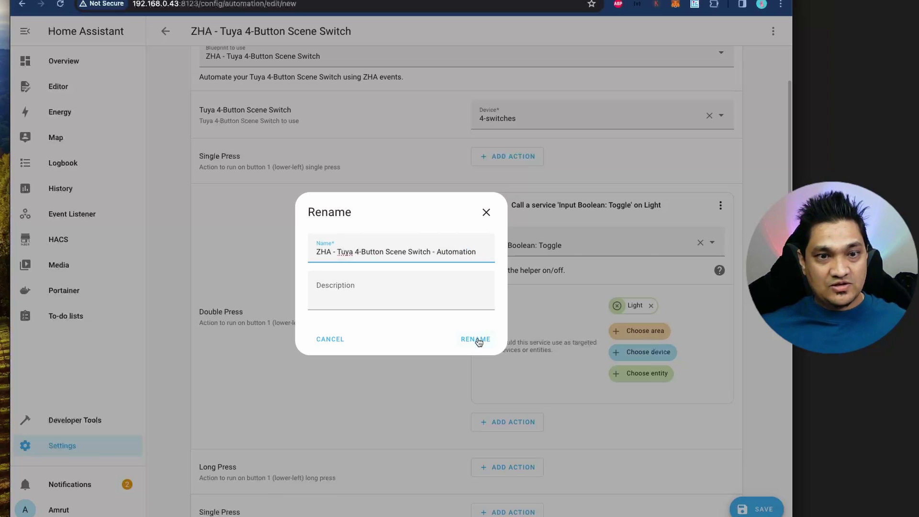
{"action": "left_click", "coordinate": [477, 340]}
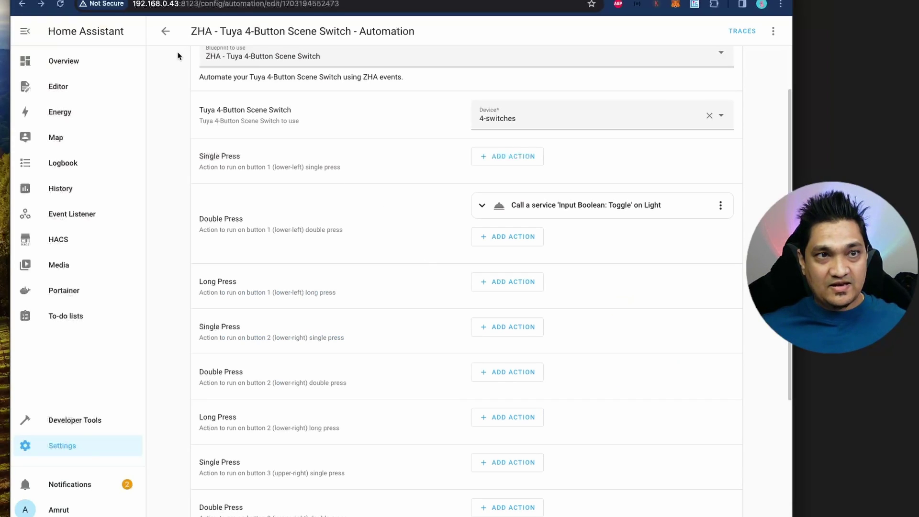
- Find "ZHA - Tuya 4-Button Scene Switch - Automation" in the automations list and open it for review
{"action": "left_click", "coordinate": [168, 31]}
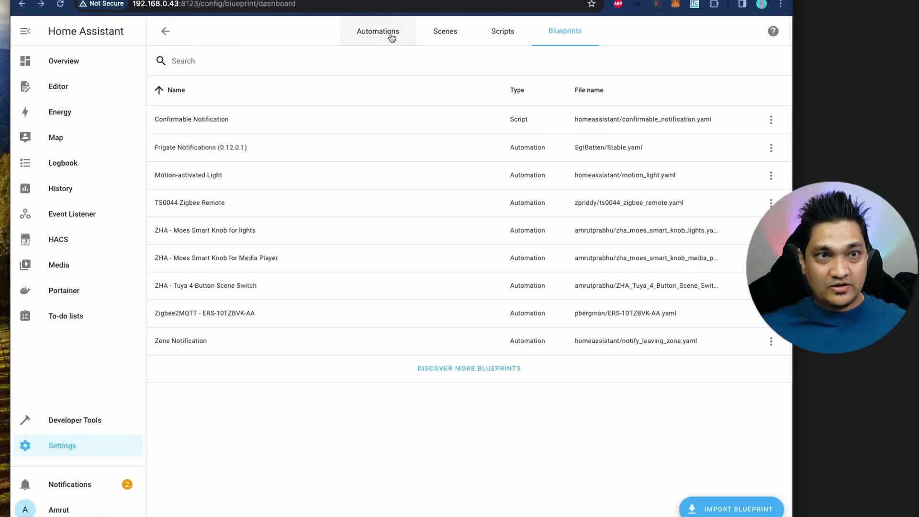
{"action": "left_click", "coordinate": [392, 37]}
{"action": "scroll", "coordinate": [410, 248], "scroll_direction": "down", "scroll_amount": 7}
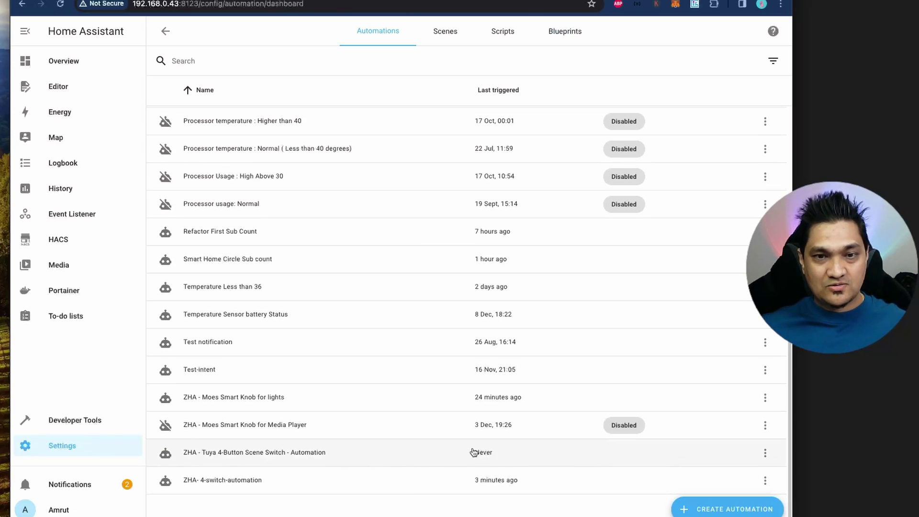
{"action": "left_click", "coordinate": [455, 453]}
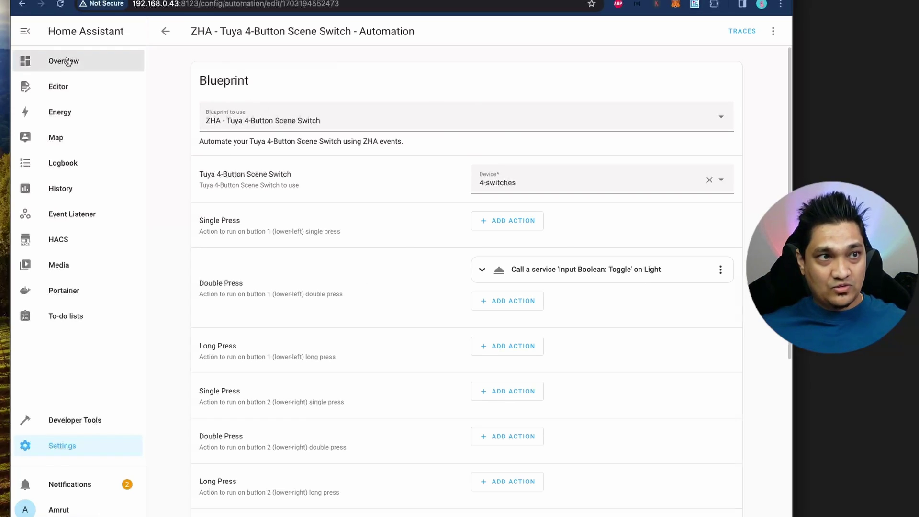
- Show the Light helper's card on the Dashboard view of the overview
{"action": "left_click", "coordinate": [66, 61]}
{"action": "left_click", "coordinate": [350, 31]}
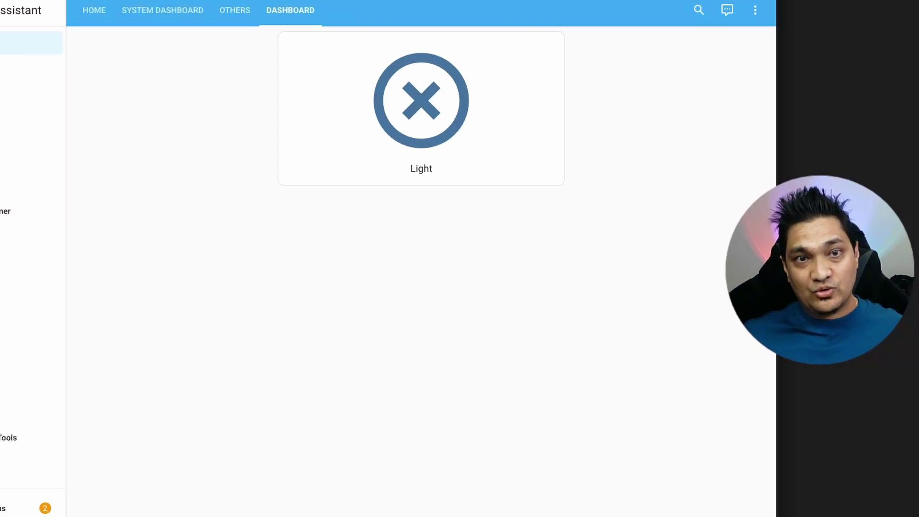
{"action": "key", "text": "super+t"}
{"action": "type", "text": "http://192.168.0.43:8080/#/"}
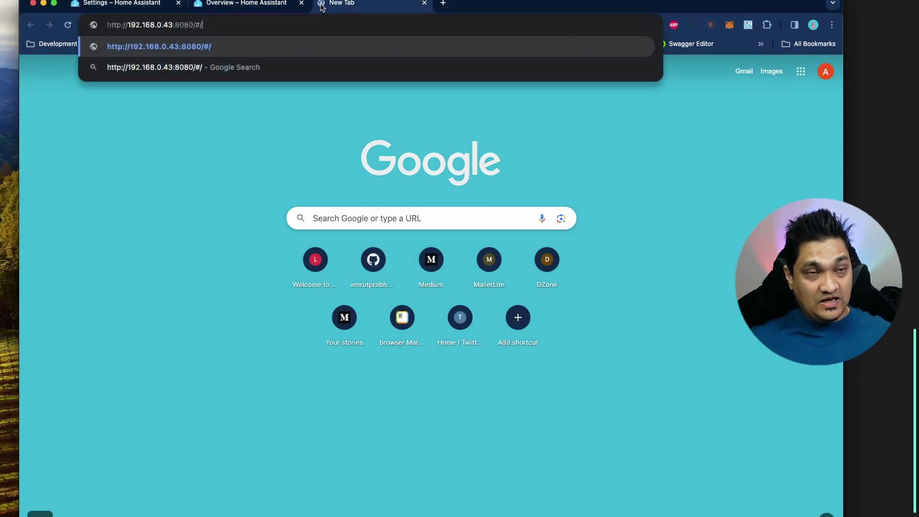
{"action": "key", "text": "Return"}
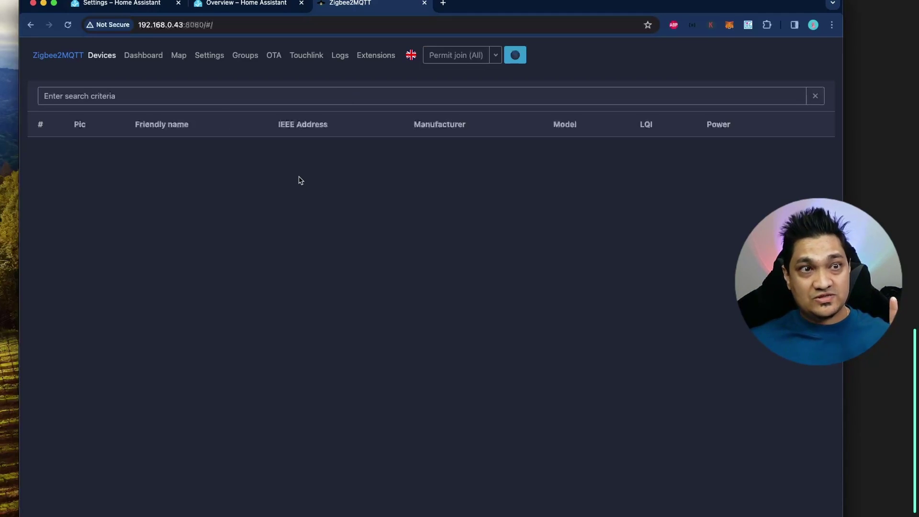
{"action": "left_click", "coordinate": [261, 7]}
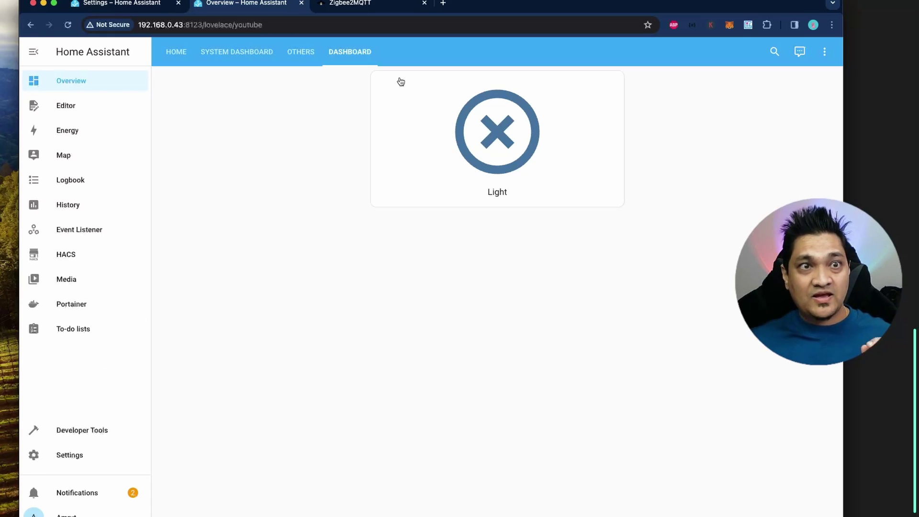
{"action": "left_click", "coordinate": [383, 5]}
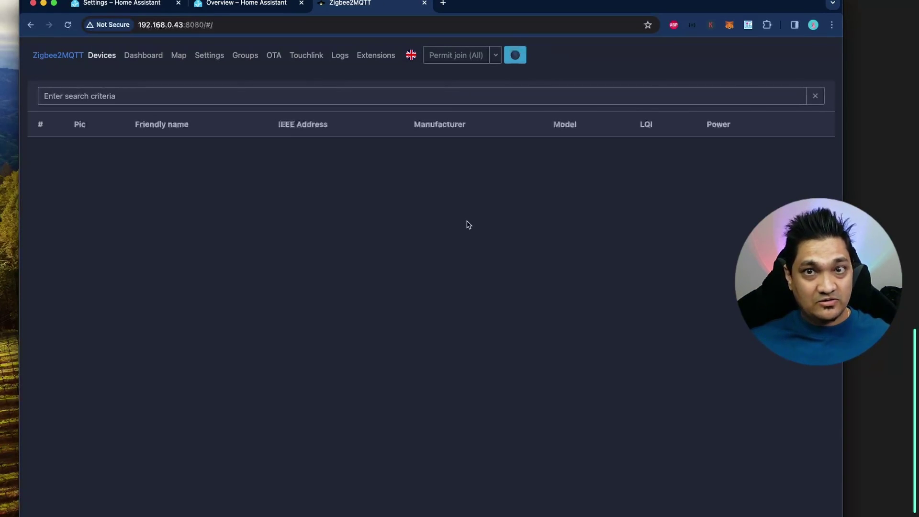
- Switch Zigbee2MQTT to the light theme and permit joining on all devices to pair the four-button switch
{"action": "left_click", "coordinate": [515, 55]}
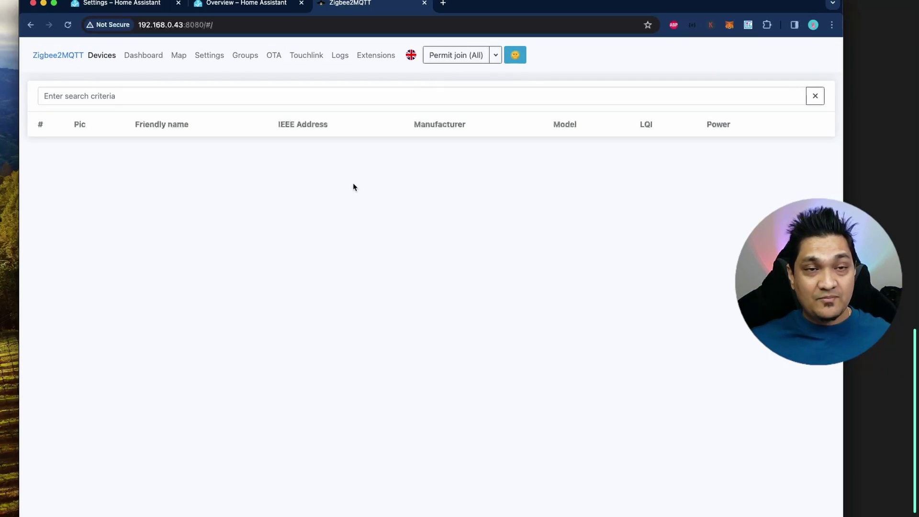
{"action": "left_click", "coordinate": [465, 62]}
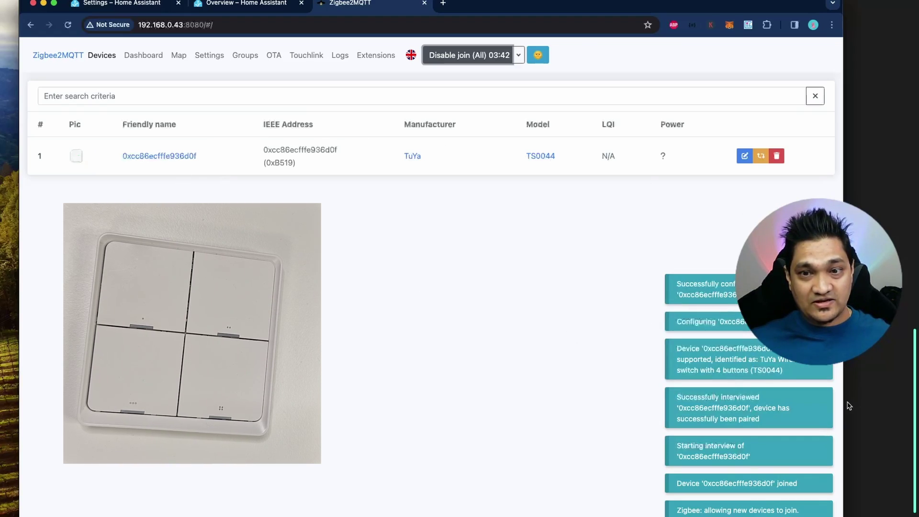
- Examine the paired TS0044 switch's general information, including its power source, and the values it exposes
{"action": "left_click", "coordinate": [177, 156]}
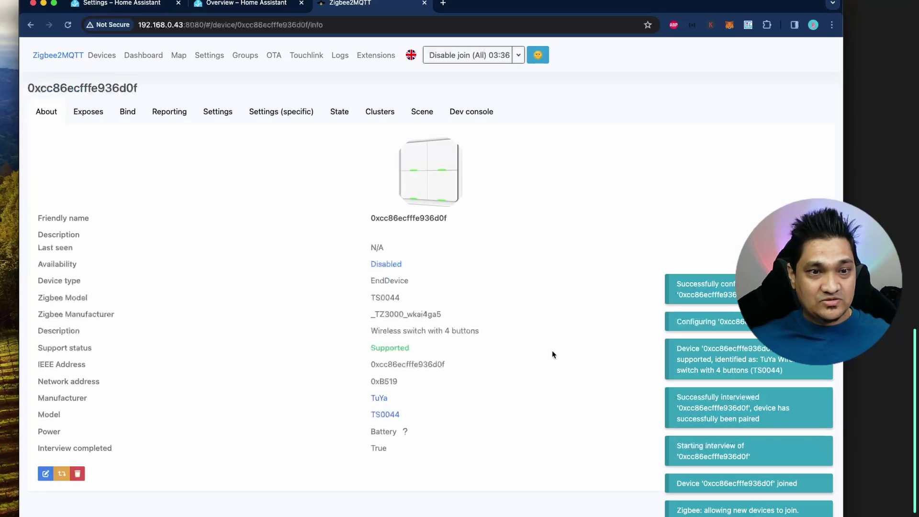
{"action": "left_click_drag", "start_coordinate": [37, 431], "coordinate": [410, 439]}
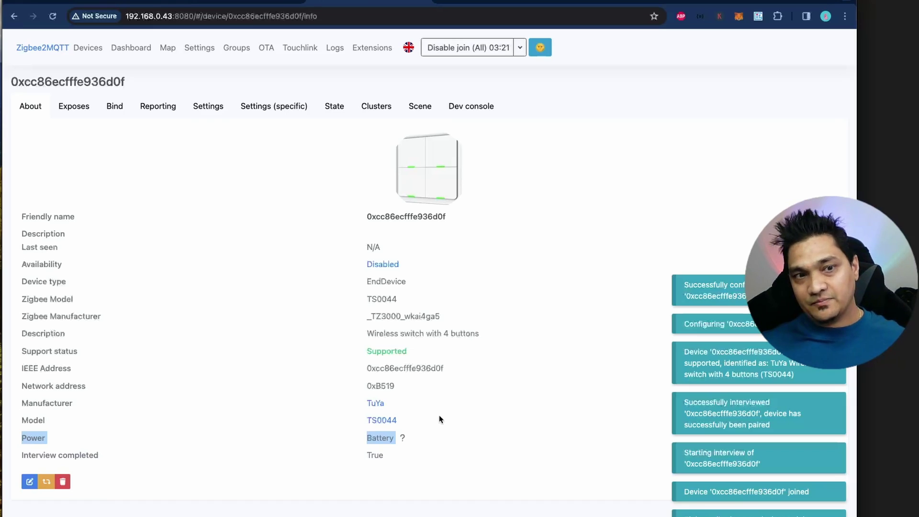
{"action": "left_click", "coordinate": [85, 107]}
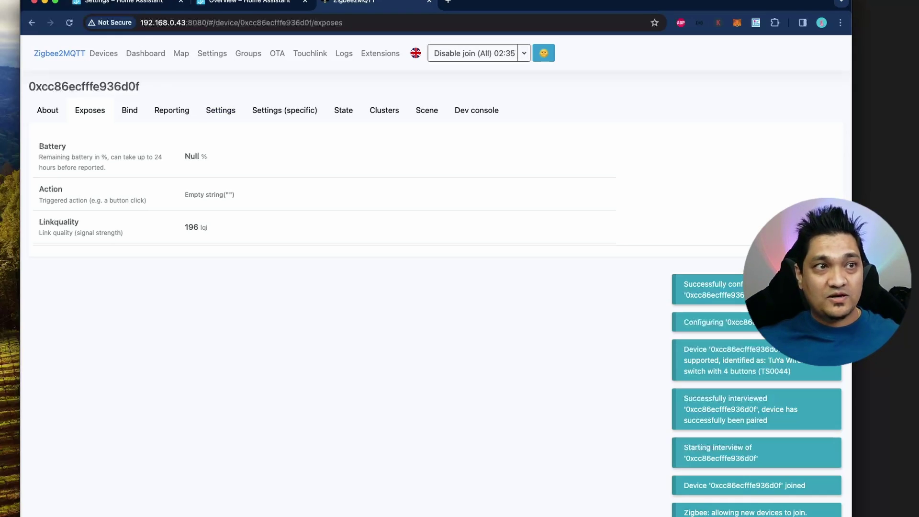
- Return to Home Assistant and open the page of device 0xcc86ecfffe936d0f under the MQTT integration to check its logged actions
{"action": "left_click", "coordinate": [137, 4]}
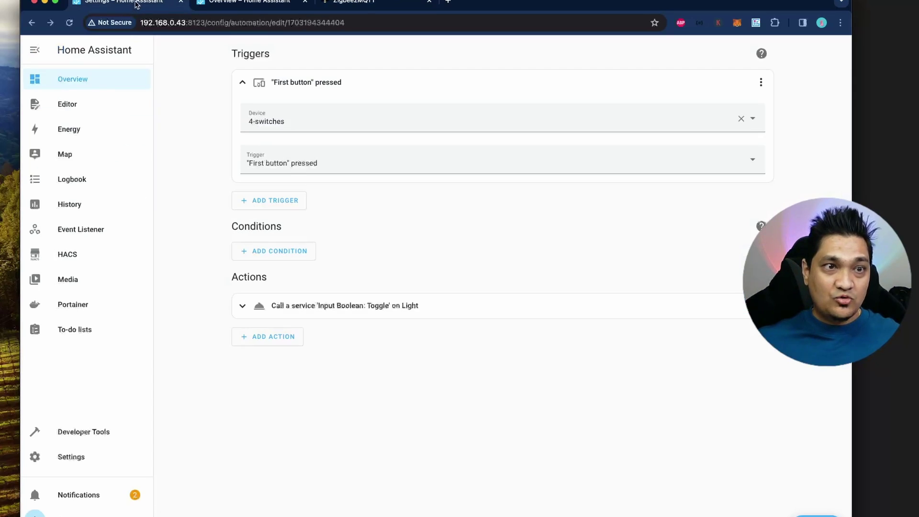
{"action": "left_click", "coordinate": [79, 458]}
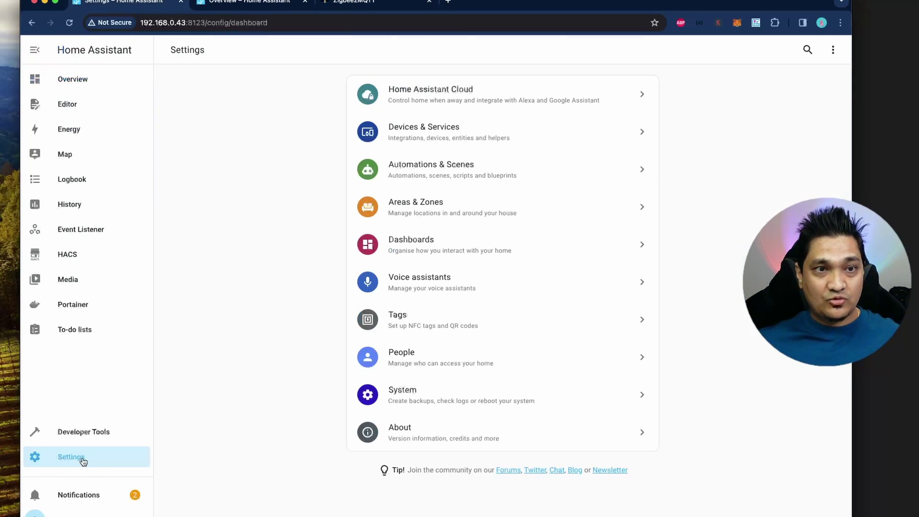
{"action": "left_click", "coordinate": [478, 137]}
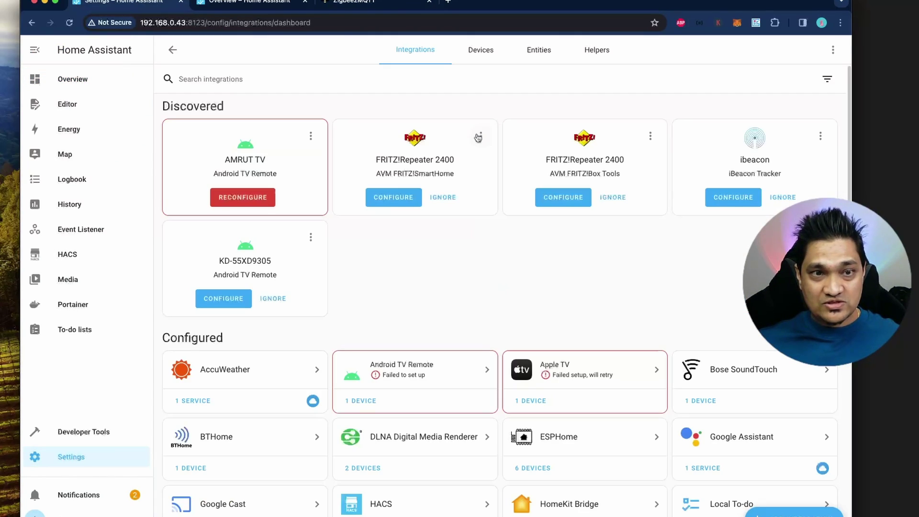
{"action": "scroll", "coordinate": [507, 267], "scroll_direction": "down", "scroll_amount": 4}
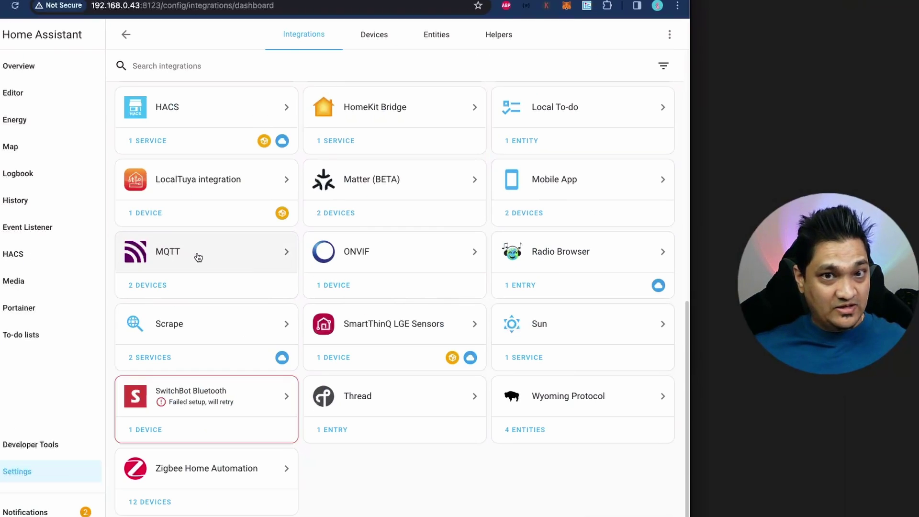
{"action": "left_click", "coordinate": [198, 257]}
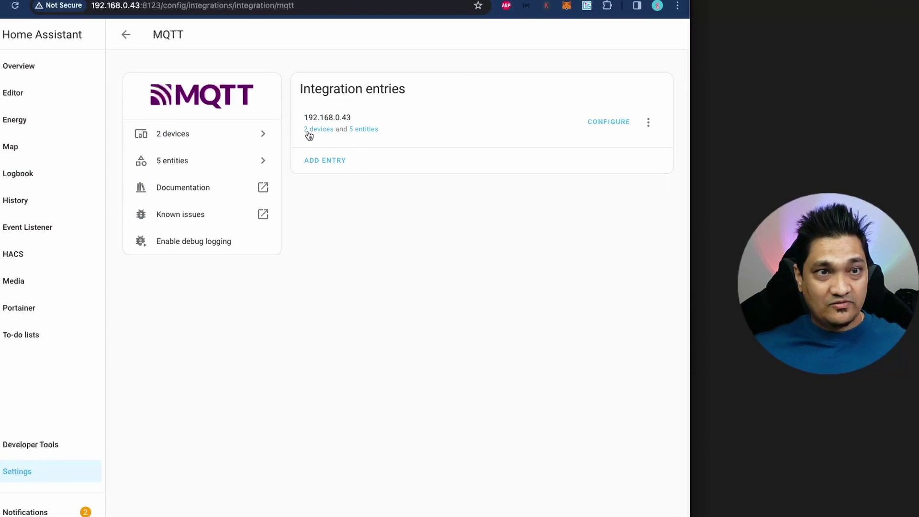
{"action": "left_click", "coordinate": [308, 131]}
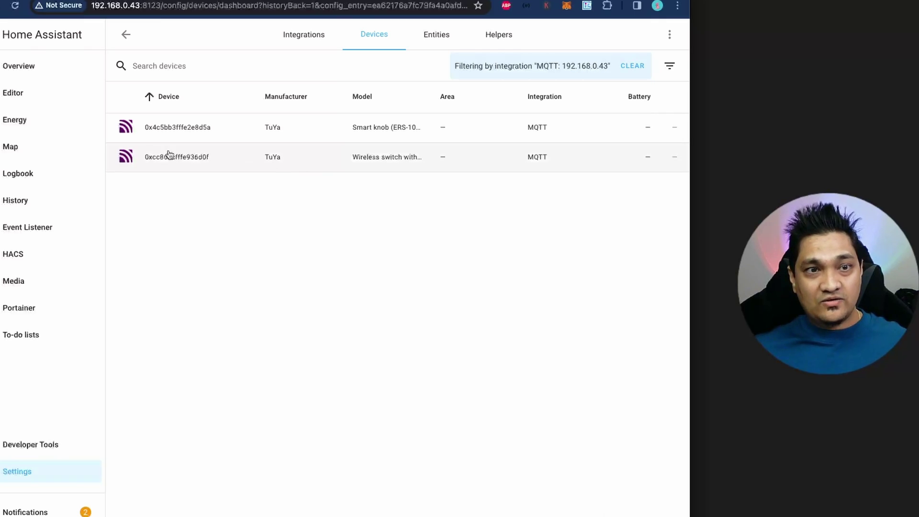
{"action": "left_click", "coordinate": [236, 155]}
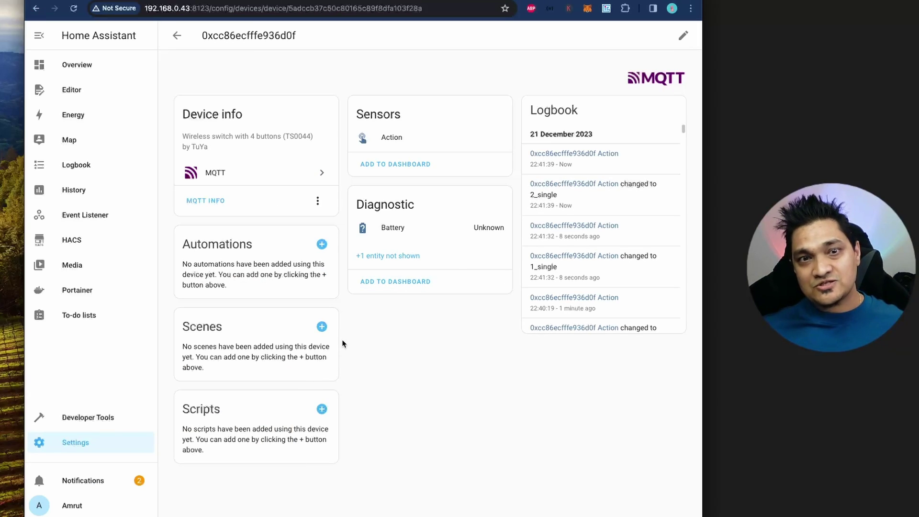
- Create a new empty automation from scratch
{"action": "left_click", "coordinate": [88, 450]}
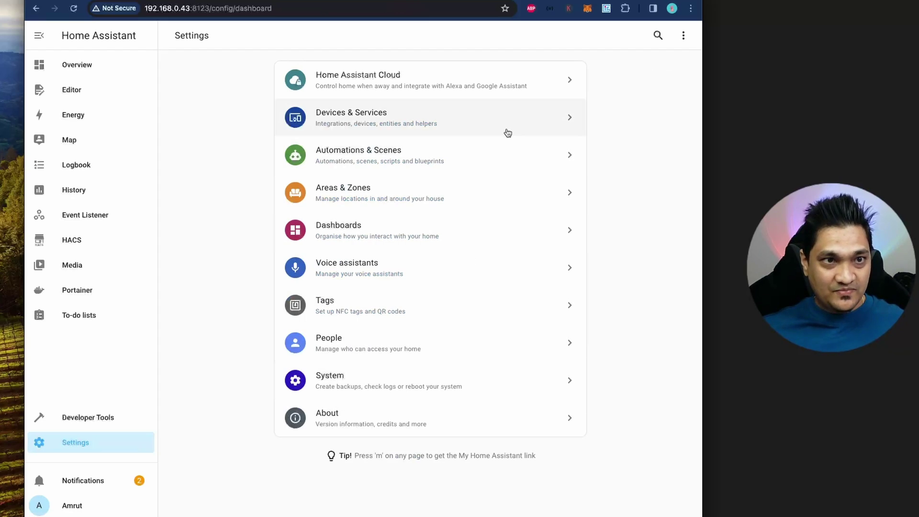
{"action": "left_click", "coordinate": [481, 156]}
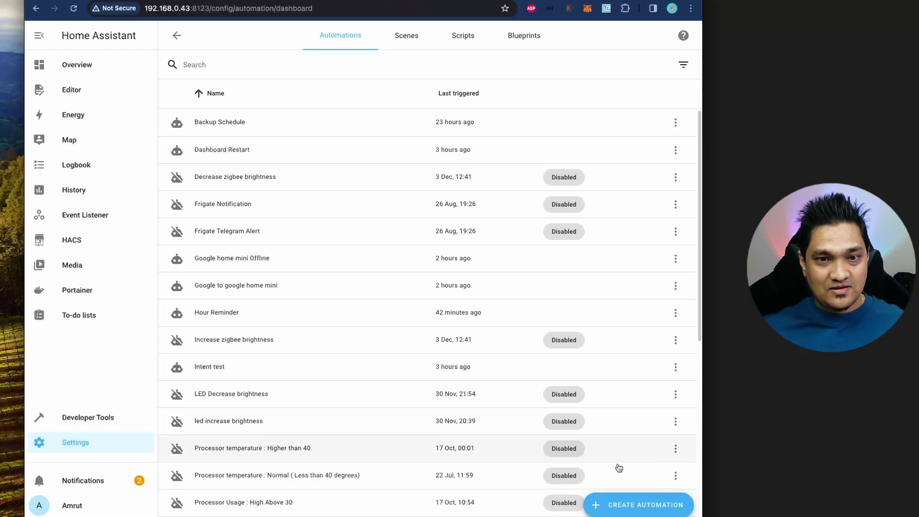
{"action": "left_click", "coordinate": [594, 504]}
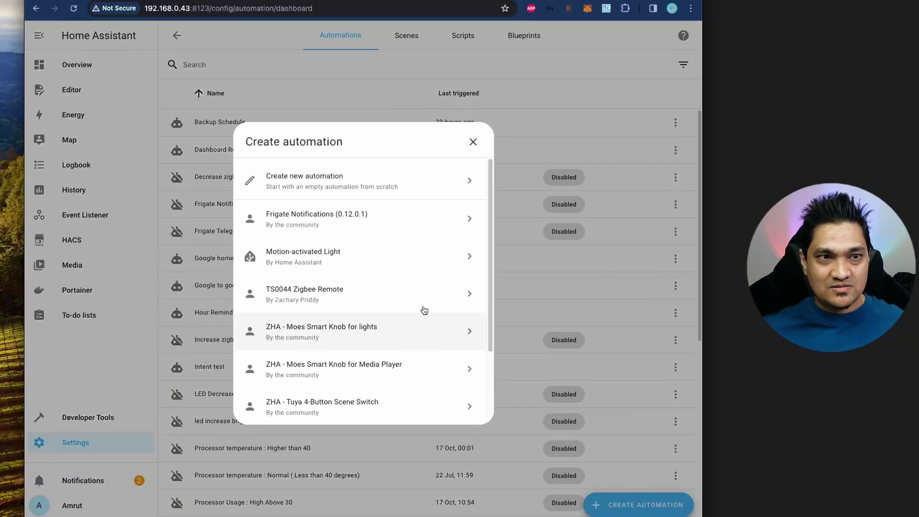
{"action": "left_click", "coordinate": [372, 190]}
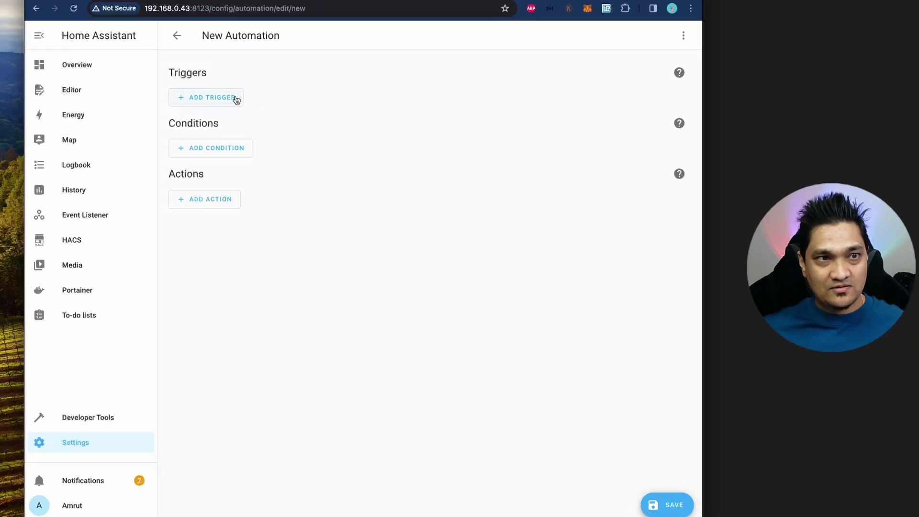
- Add a device trigger to the new automation for the device 0xcc86ecfffe936d0f
{"action": "left_click", "coordinate": [233, 98]}
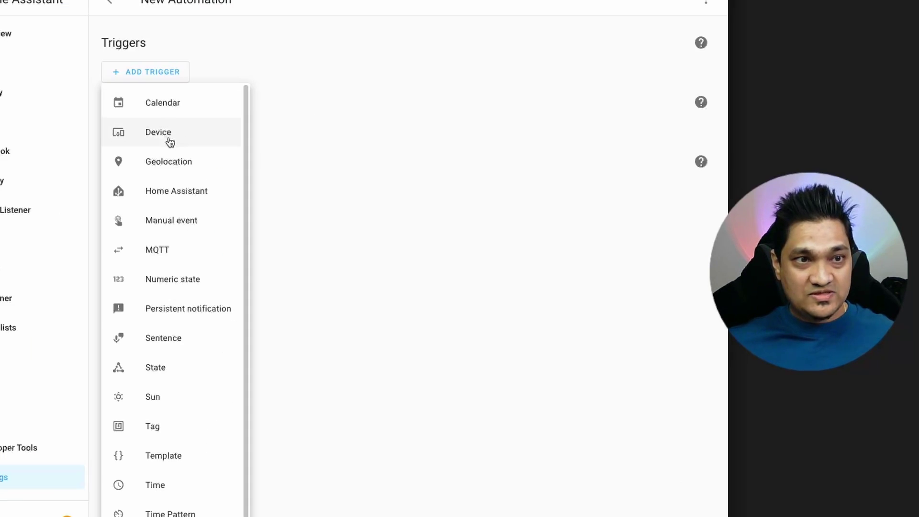
{"action": "left_click", "coordinate": [169, 140]}
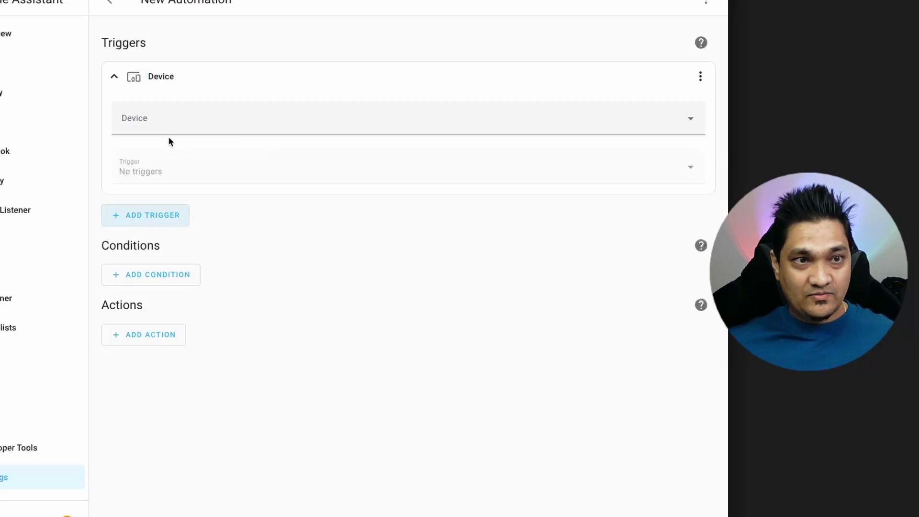
{"action": "left_click", "coordinate": [196, 116]}
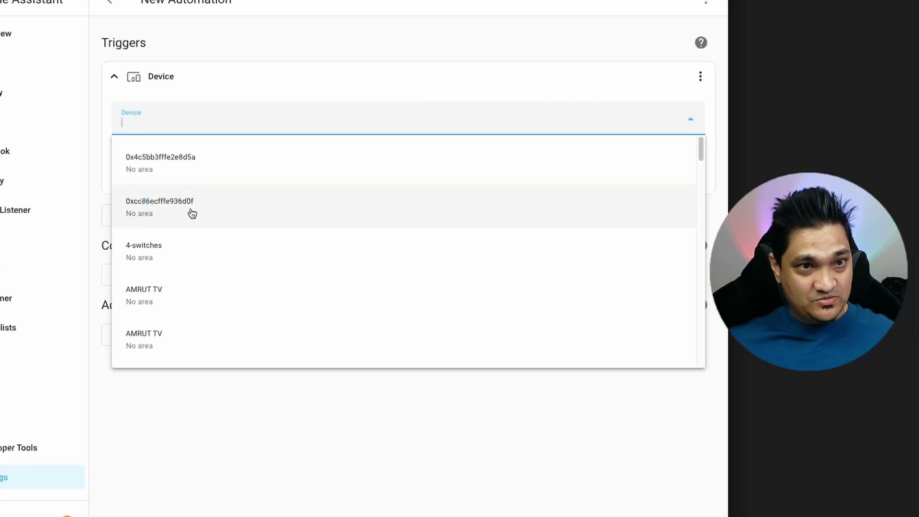
{"action": "left_click", "coordinate": [192, 213]}
- Review the trigger actions available for the switch and set the trigger to "3_single" action
{"action": "left_click", "coordinate": [260, 179]}
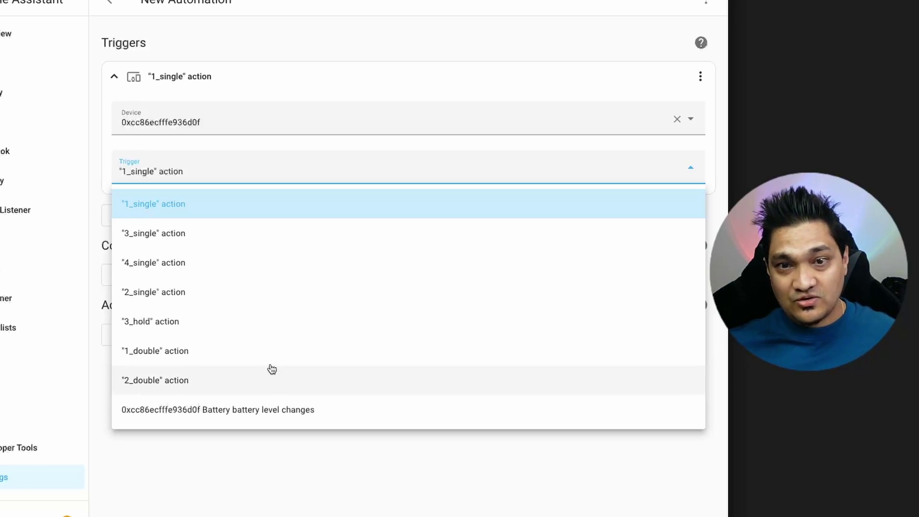
{"action": "left_click", "coordinate": [383, 462]}
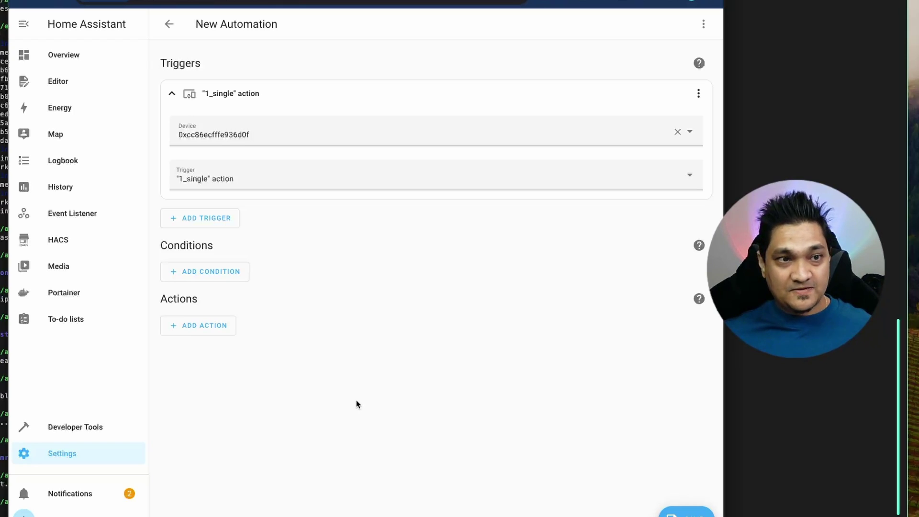
{"action": "left_click", "coordinate": [338, 183]}
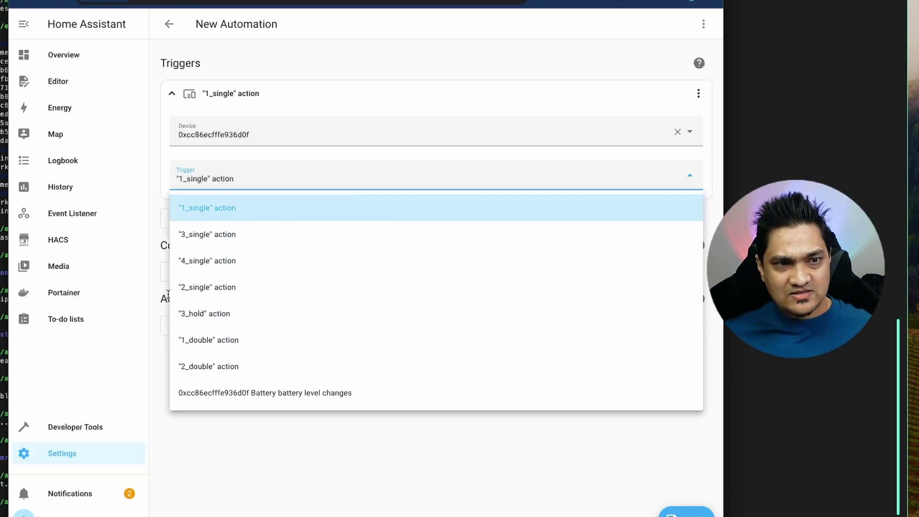
{"action": "left_click", "coordinate": [367, 433]}
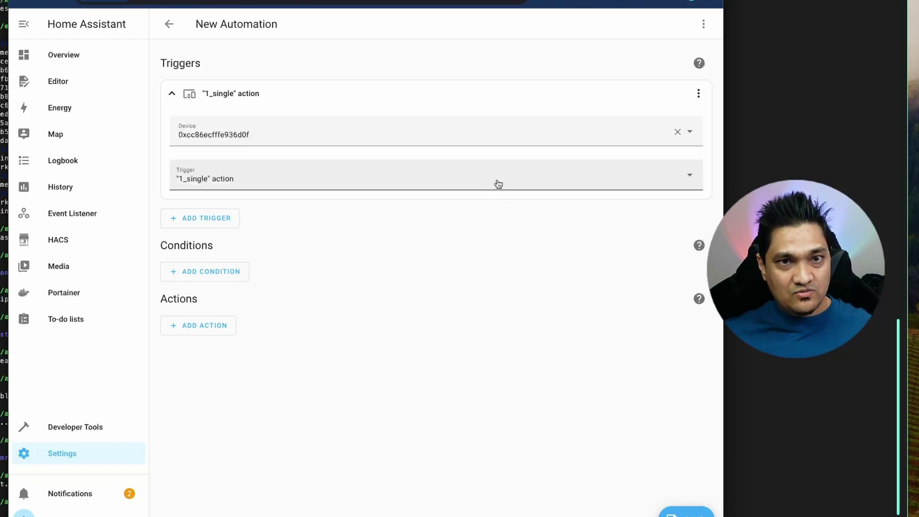
{"action": "left_click", "coordinate": [498, 183]}
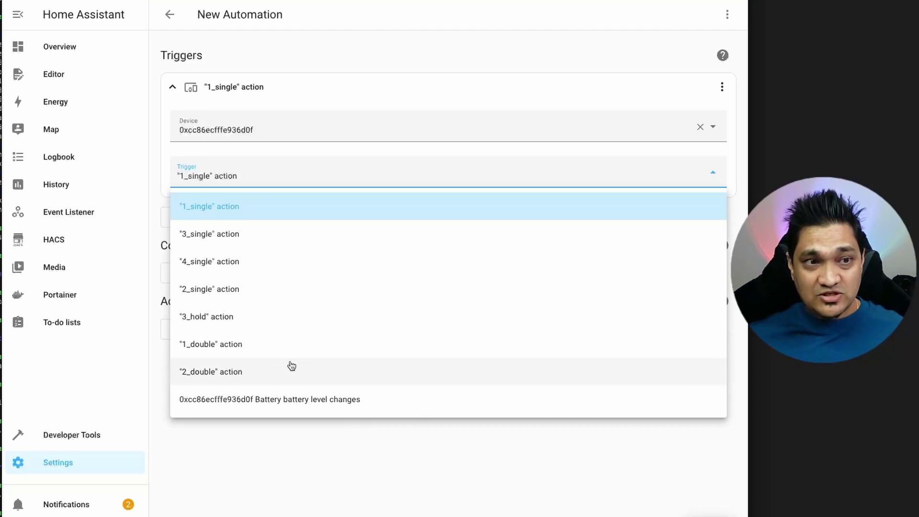
{"action": "left_click", "coordinate": [229, 235]}
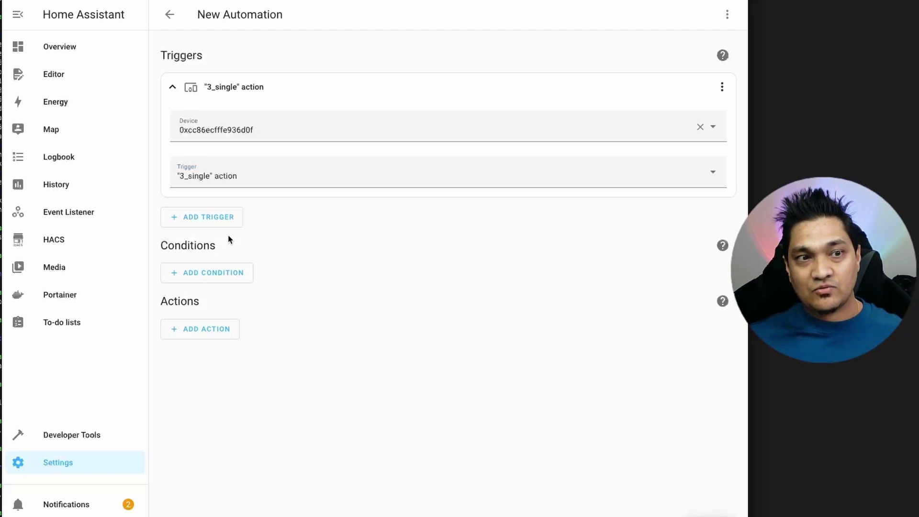
- Add an Input Boolean: Toggle service call on the Light entity as the automation's action, and save the automation under a name
{"action": "left_click", "coordinate": [217, 337]}
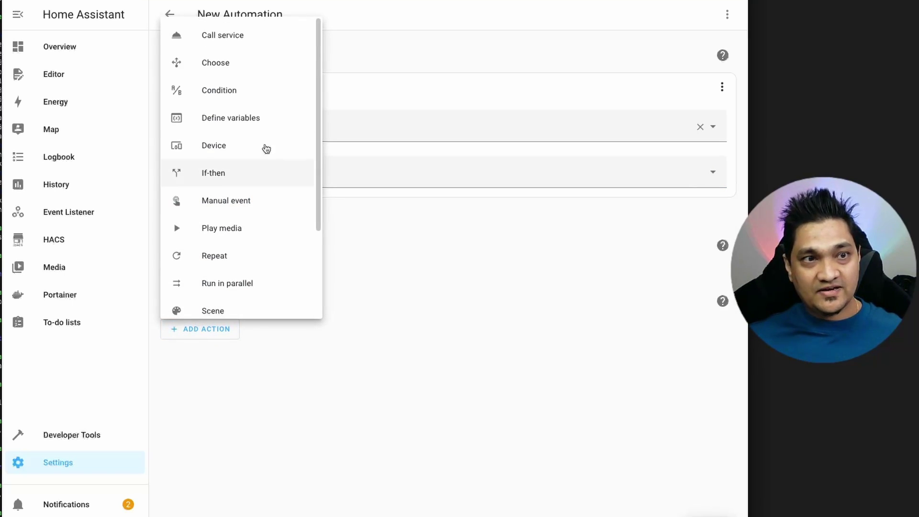
{"action": "left_click", "coordinate": [259, 43]}
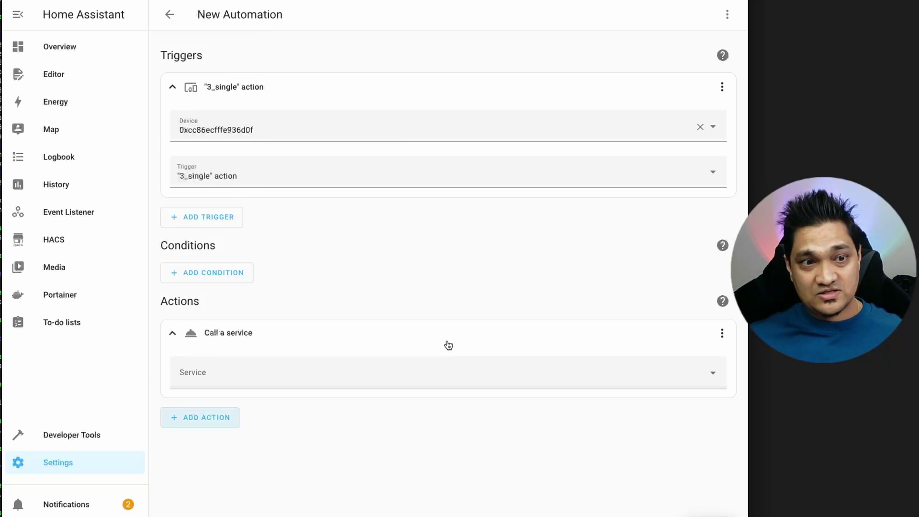
{"action": "left_click", "coordinate": [437, 381]}
{"action": "type", "text": "bool"}
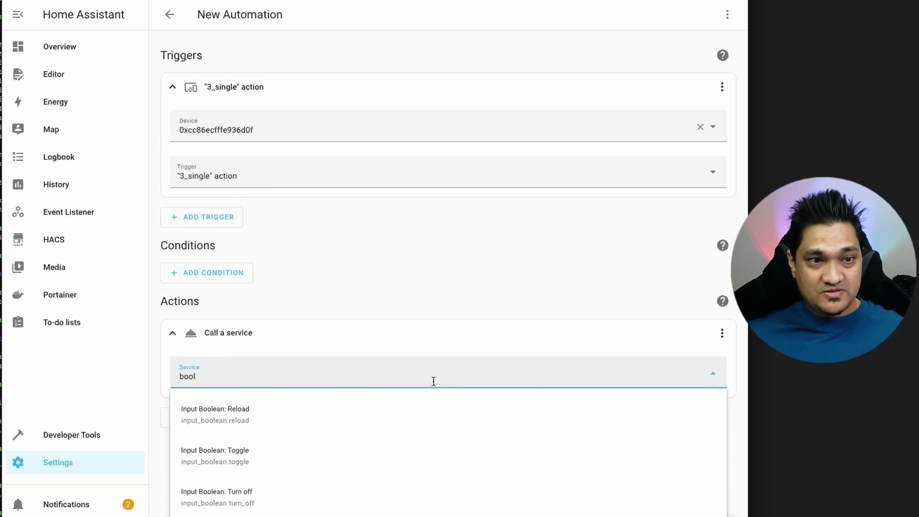
{"action": "left_click", "coordinate": [269, 455]}
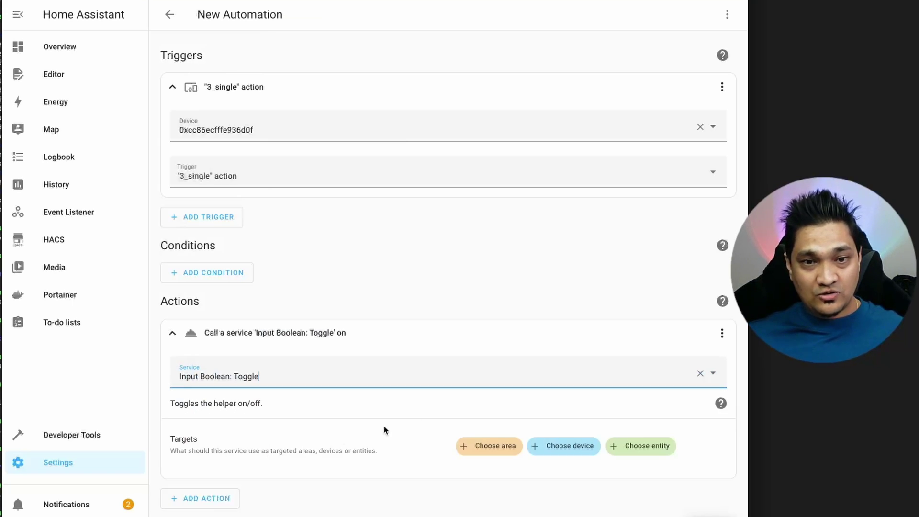
{"action": "left_click", "coordinate": [646, 448]}
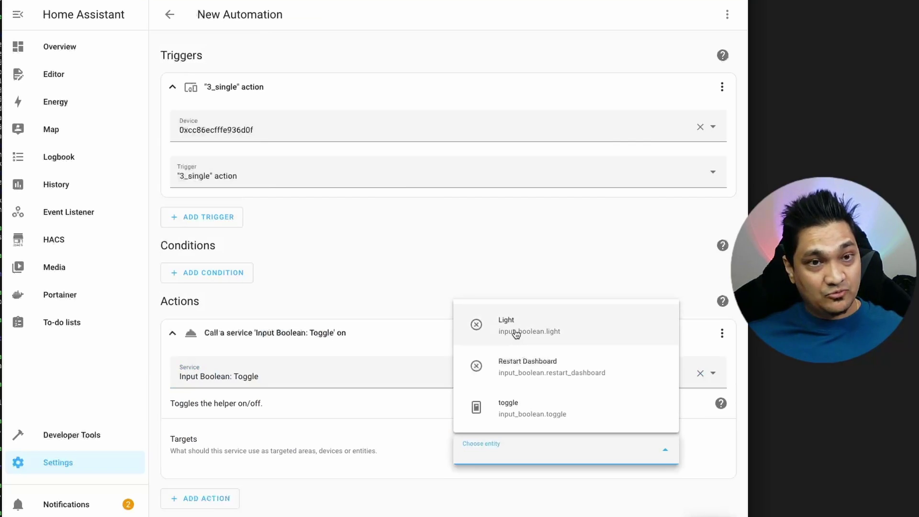
{"action": "left_click", "coordinate": [516, 334]}
{"action": "key", "text": "ctrl+s"}
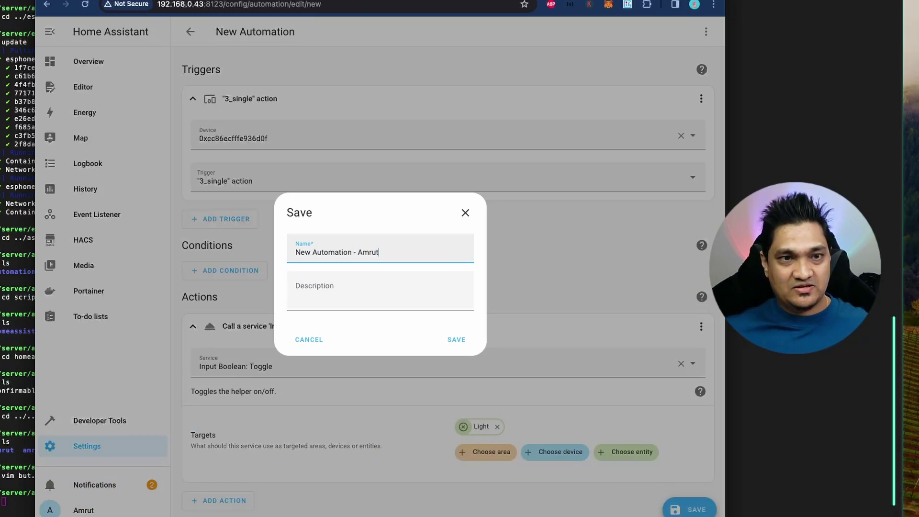
{"action": "left_click", "coordinate": [462, 342]}
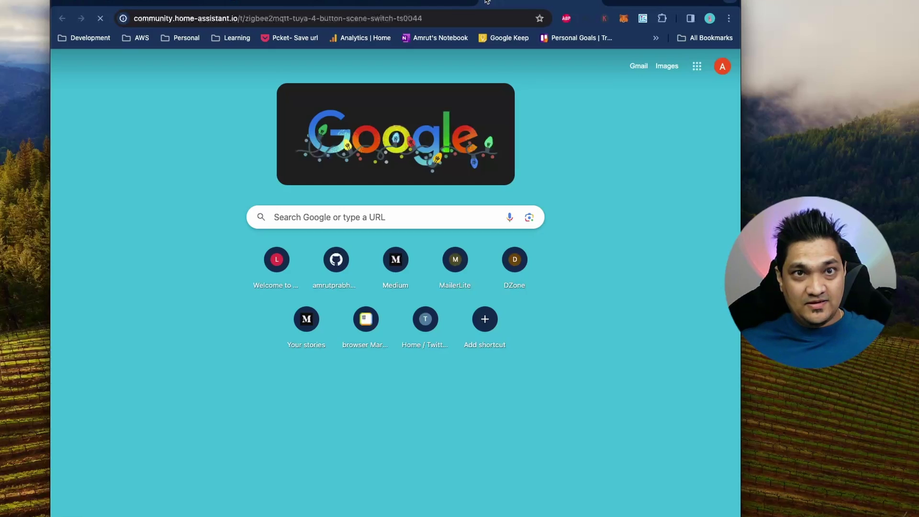
- Import the Zigbee2MQTT - Tuya 4-Button Scene Switch (TS0044) blueprint from its community forum page into Home Assistant
{"action": "scroll", "coordinate": [400, 346], "scroll_direction": "down", "scroll_amount": 2}
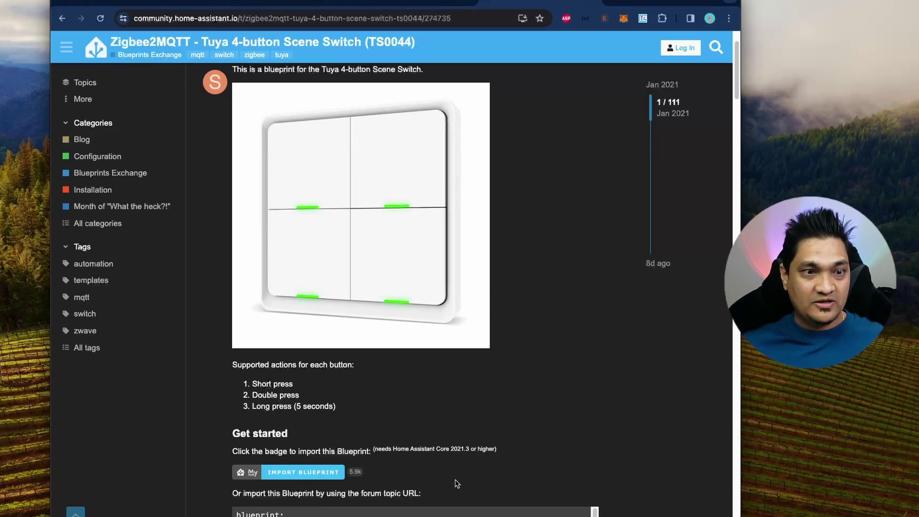
{"action": "left_click", "coordinate": [309, 475]}
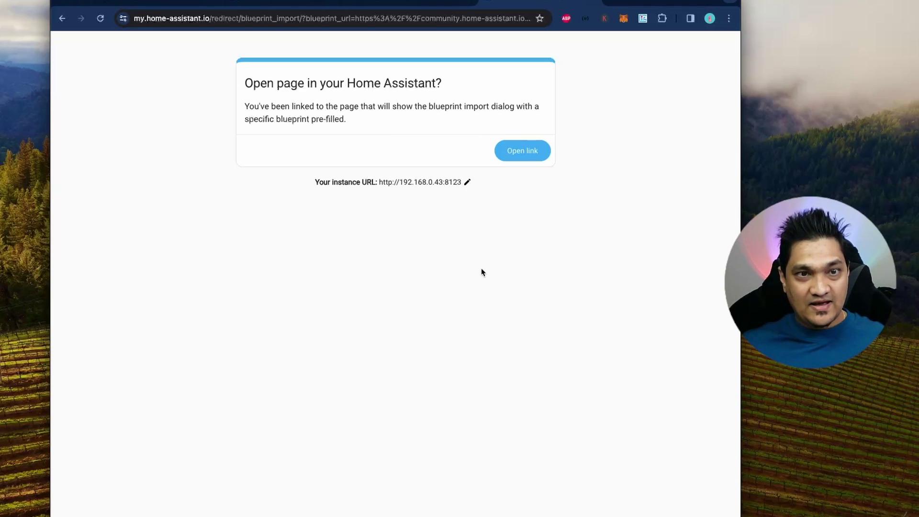
{"action": "left_click", "coordinate": [528, 153]}
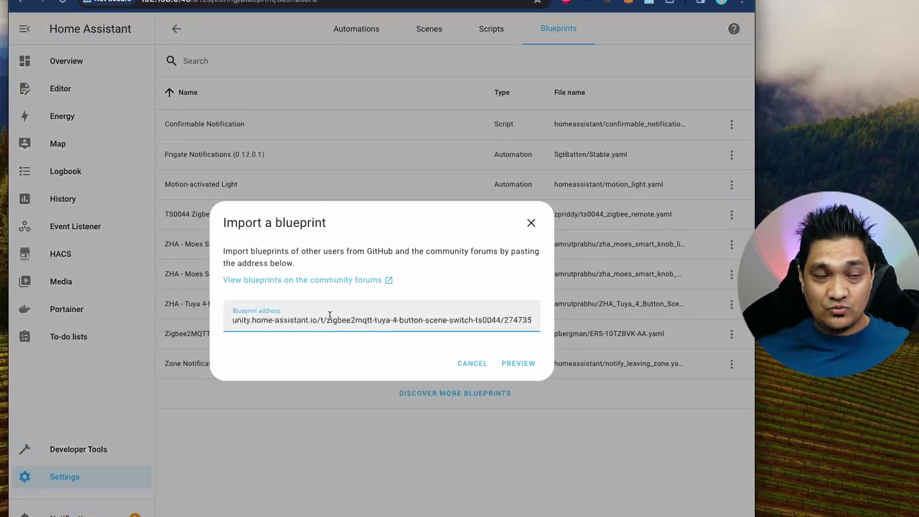
{"action": "scroll", "coordinate": [330, 316], "scroll_direction": "left", "scroll_amount": 5}
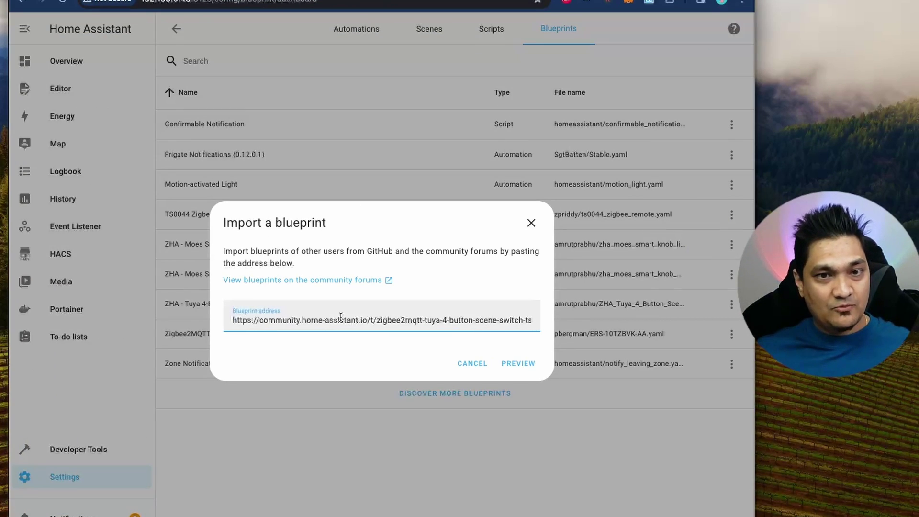
{"action": "left_click", "coordinate": [519, 364]}
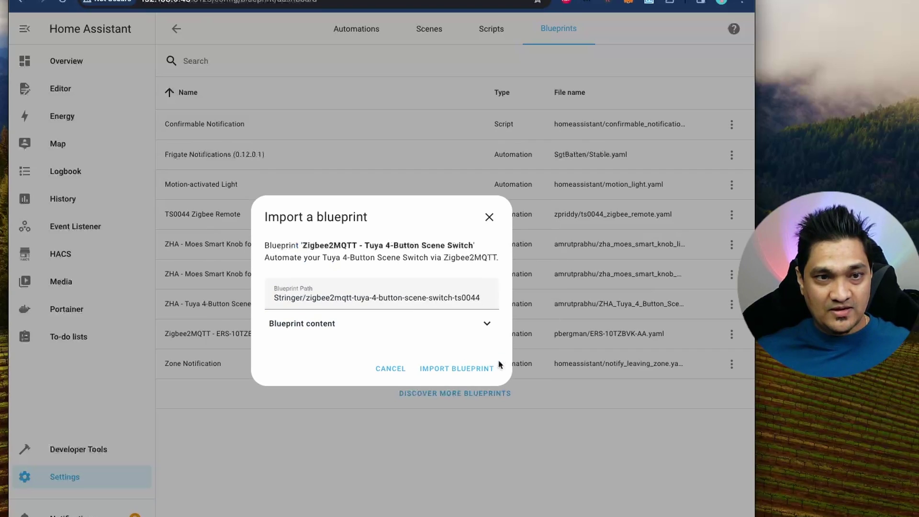
{"action": "left_click", "coordinate": [460, 369]}
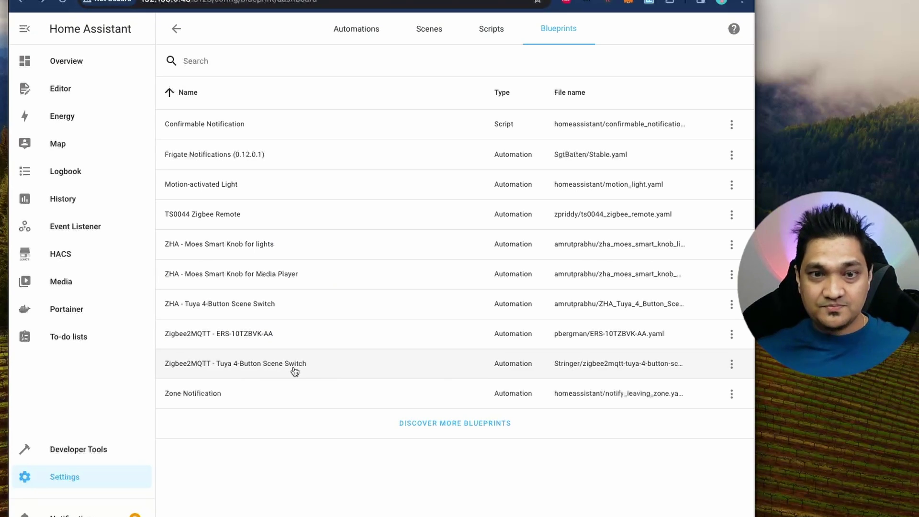
- Create an automation from the Zigbee2MQTT - Tuya 4-Button Scene Switch blueprint and review its single, double and long press options
{"action": "left_click", "coordinate": [441, 371]}
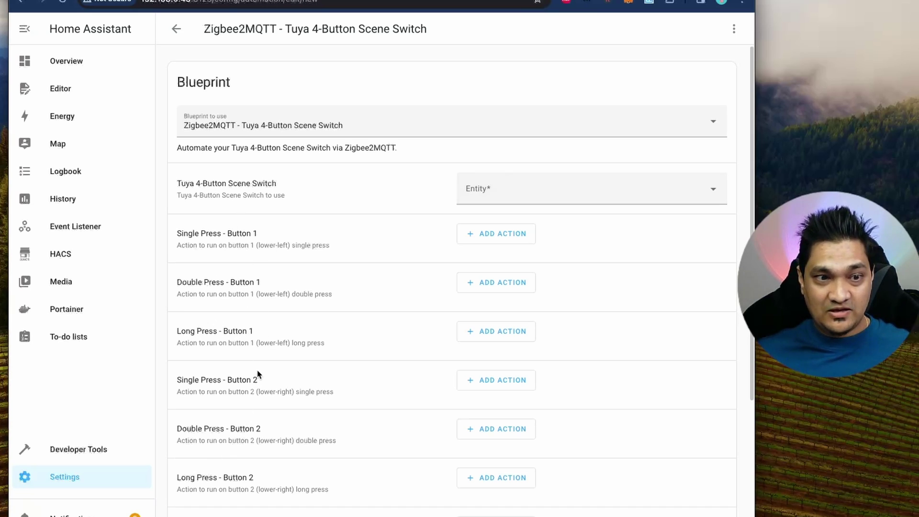
{"action": "scroll", "coordinate": [248, 476], "scroll_direction": "down", "scroll_amount": 5}
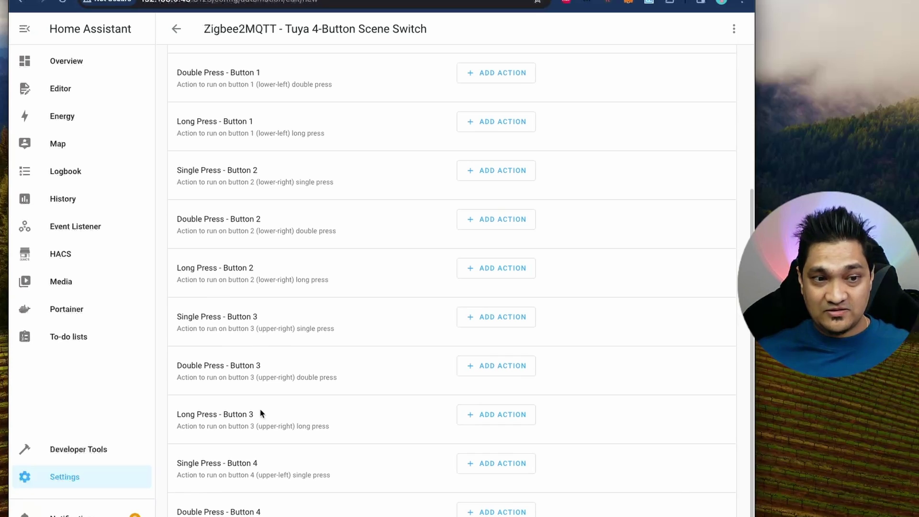
{"action": "scroll", "coordinate": [452, 280], "scroll_direction": "up", "scroll_amount": 5}
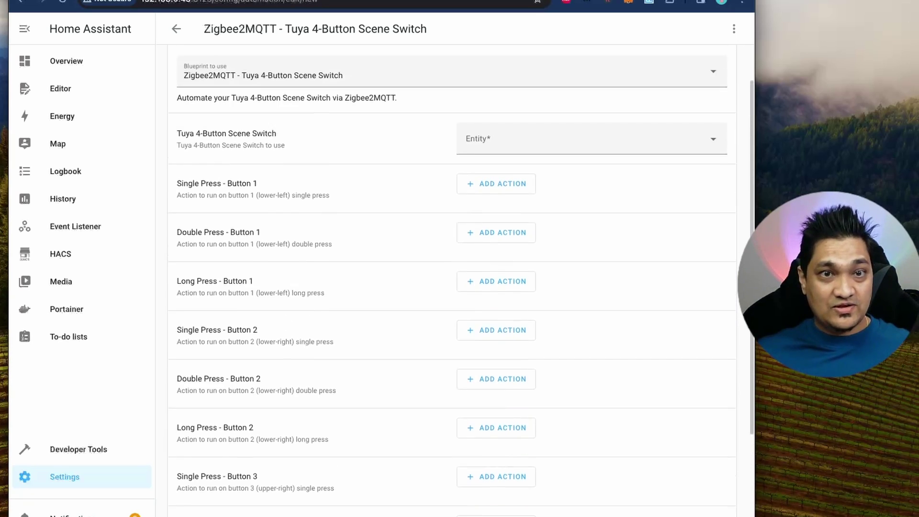
{"action": "scroll", "coordinate": [473, 416], "scroll_direction": "down", "scroll_amount": 3}
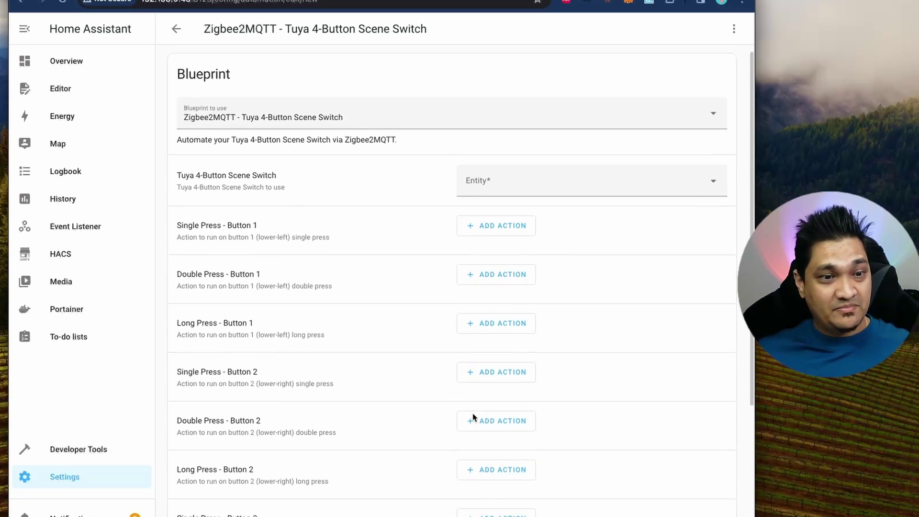
{"action": "scroll", "coordinate": [472, 416], "scroll_direction": "down", "scroll_amount": 3}
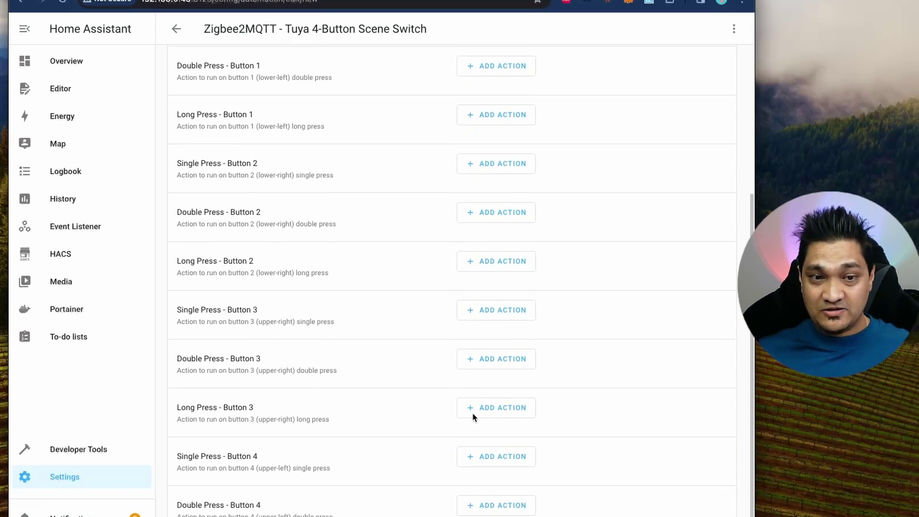
- Add a service call to Single Press - Button 4 that runs Input Boolean: Toggle on the Light entity
{"action": "left_click", "coordinate": [509, 434]}
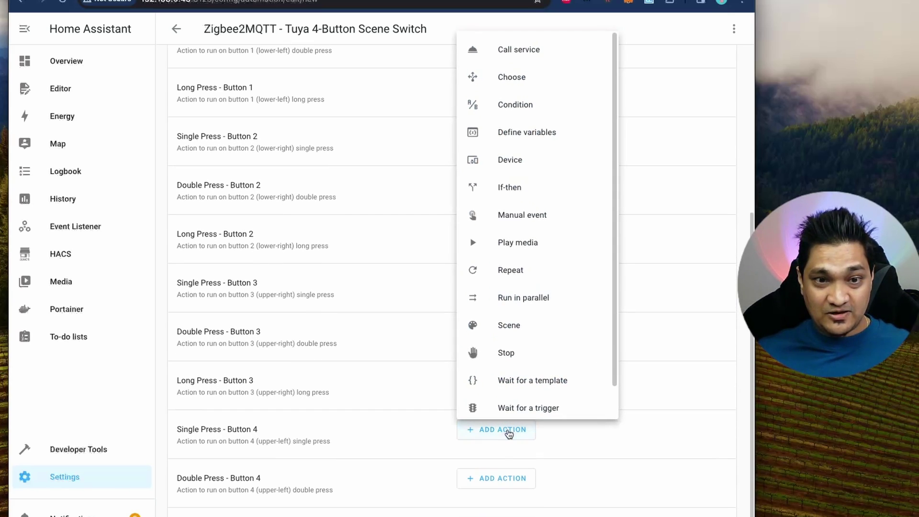
{"action": "left_click", "coordinate": [521, 51]}
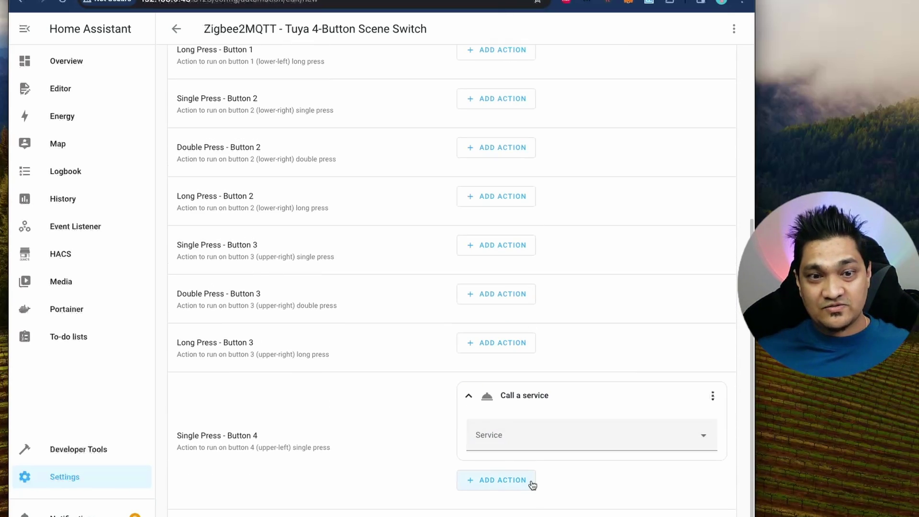
{"action": "left_click", "coordinate": [550, 435]}
{"action": "type", "text": "inpu"}
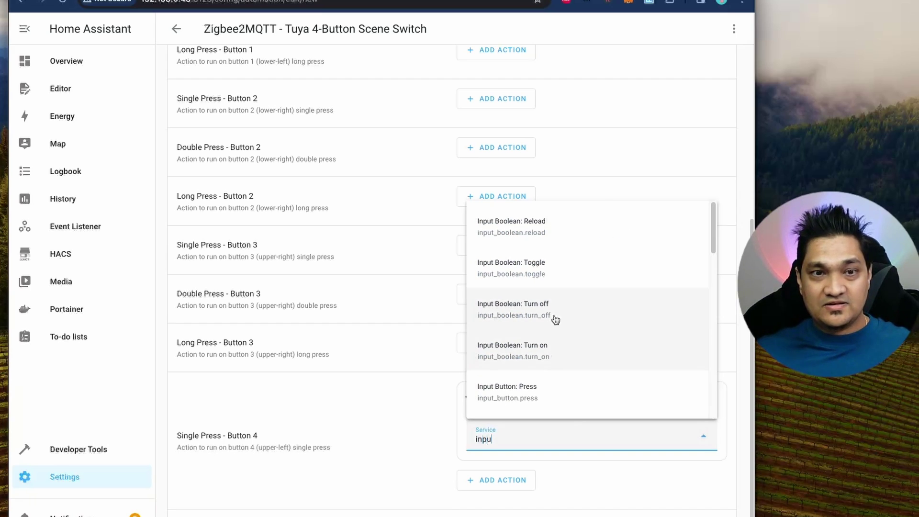
{"action": "left_click", "coordinate": [546, 268]}
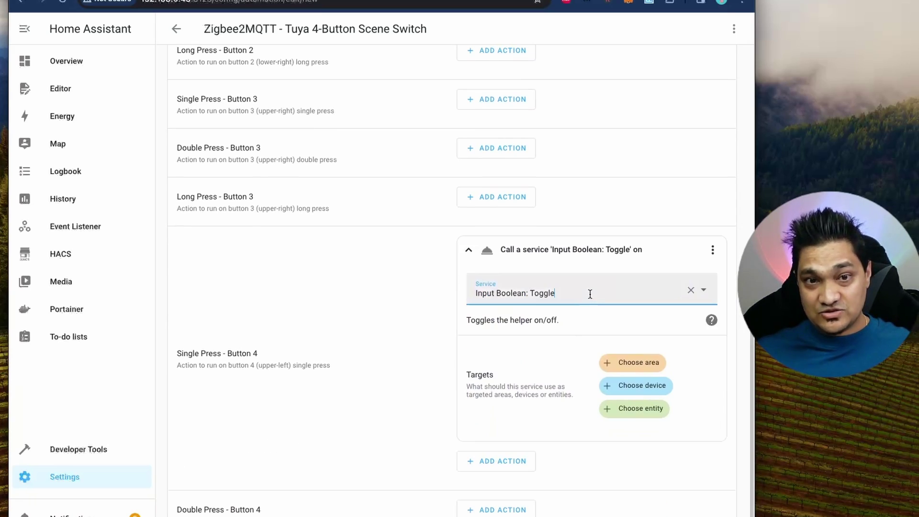
{"action": "left_click", "coordinate": [636, 411]}
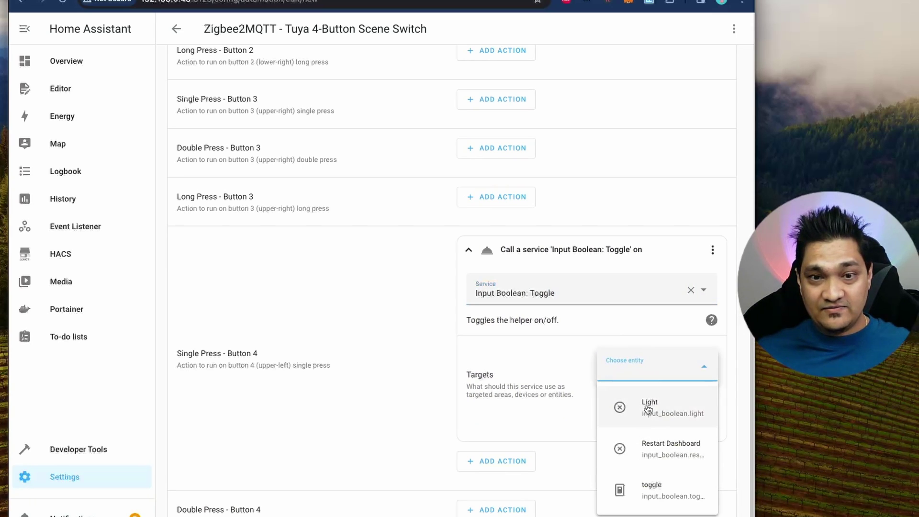
{"action": "left_click", "coordinate": [649, 406]}
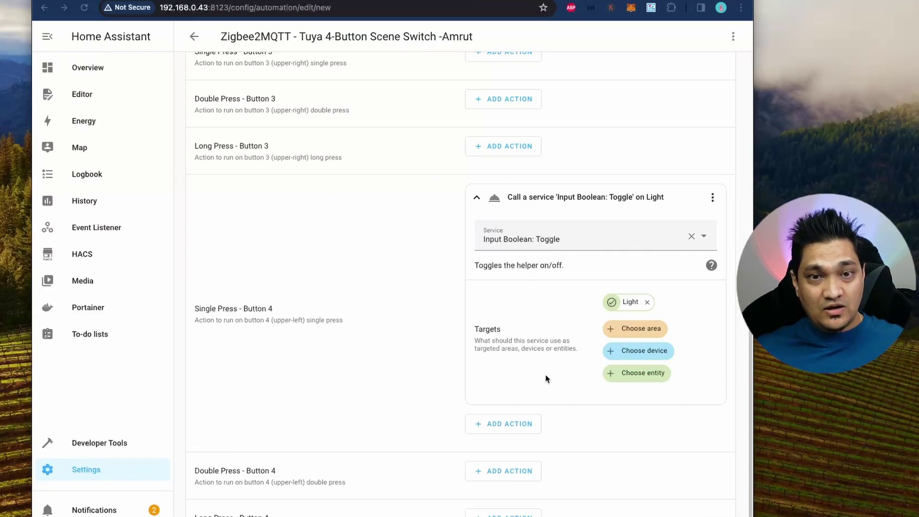
- Set the blueprint's switch entity to 0xcc86ecfffe936d0f Action and save the automation under a name
{"action": "scroll", "coordinate": [546, 376], "scroll_direction": "up", "scroll_amount": 15}
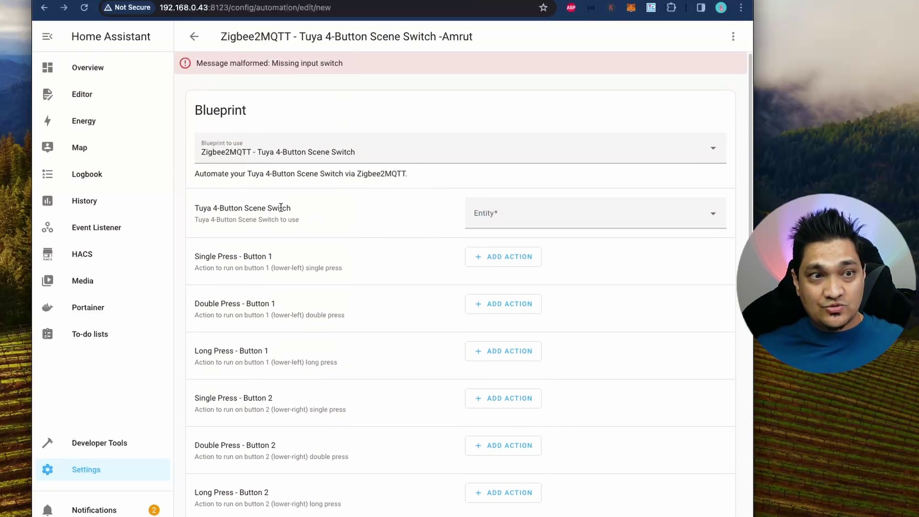
{"action": "left_click", "coordinate": [522, 217]}
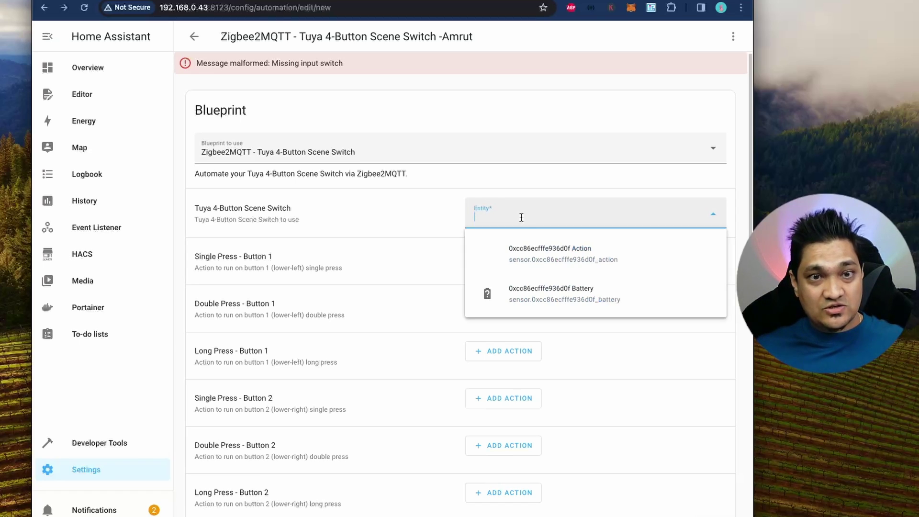
{"action": "left_click", "coordinate": [516, 260]}
{"action": "scroll", "coordinate": [589, 210], "scroll_direction": "down", "scroll_amount": 1}
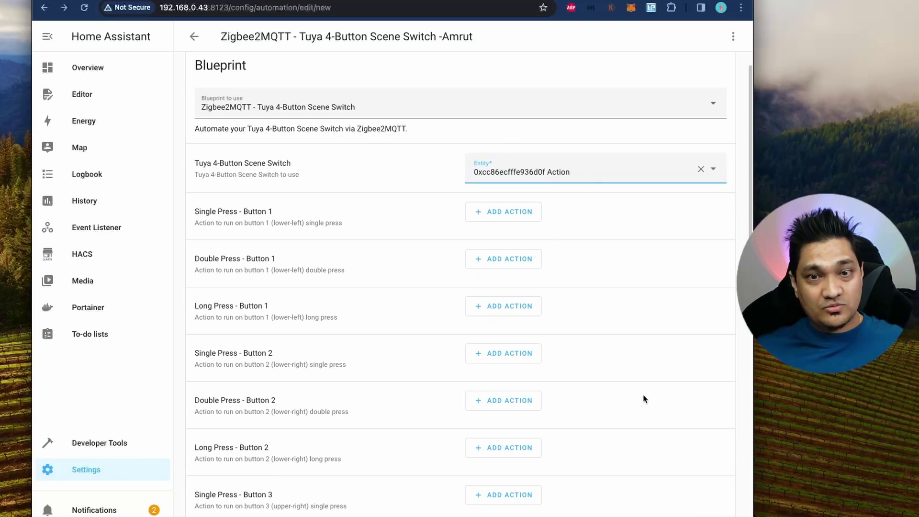
{"action": "key", "text": "super+s"}
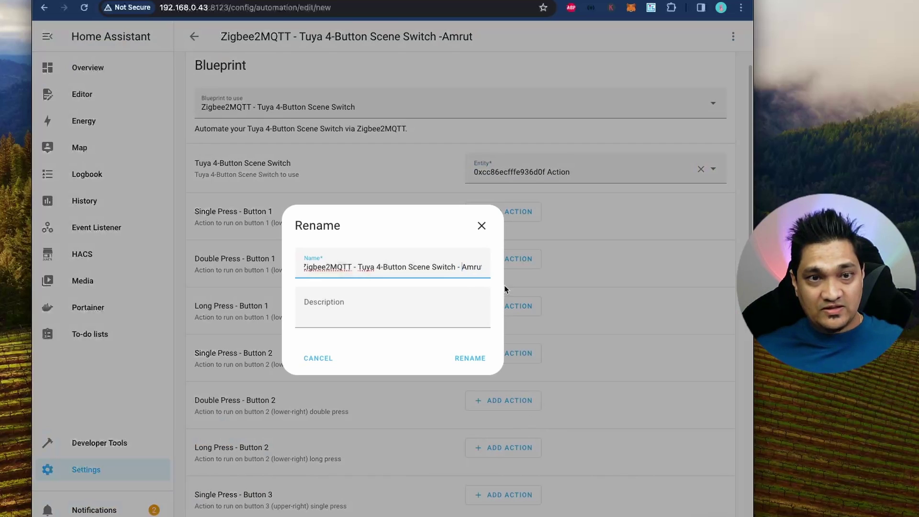
{"action": "left_click", "coordinate": [471, 362]}
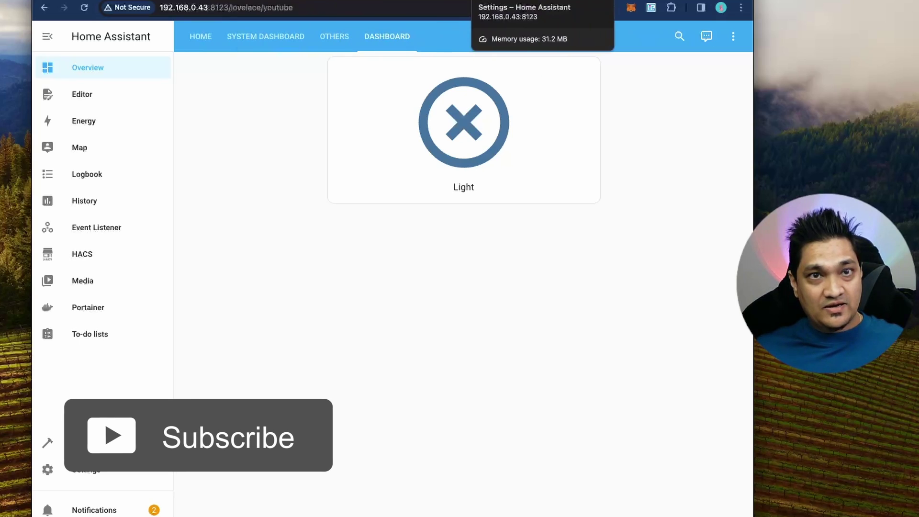
- Return to the blueprint automation and add an Input Boolean: Toggle service call on Light to Long Press - Button 4
{"action": "left_click", "coordinate": [517, 1]}
{"action": "scroll", "coordinate": [442, 429], "scroll_direction": "down", "scroll_amount": 5}
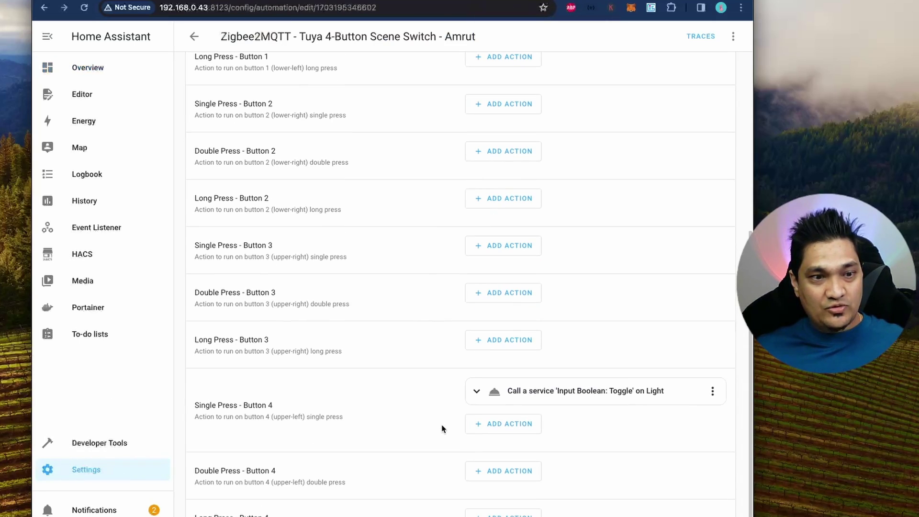
{"action": "left_click", "coordinate": [503, 513]}
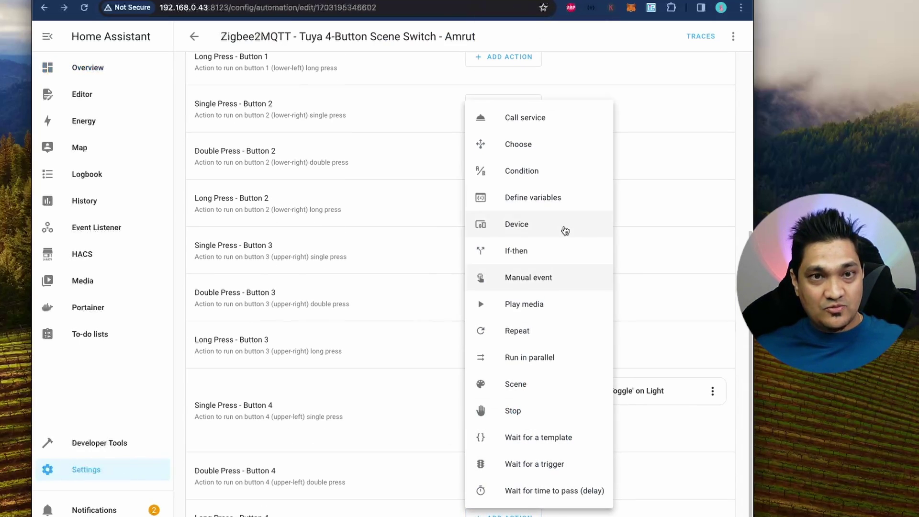
{"action": "left_click", "coordinate": [555, 116]}
{"action": "left_click", "coordinate": [534, 479]}
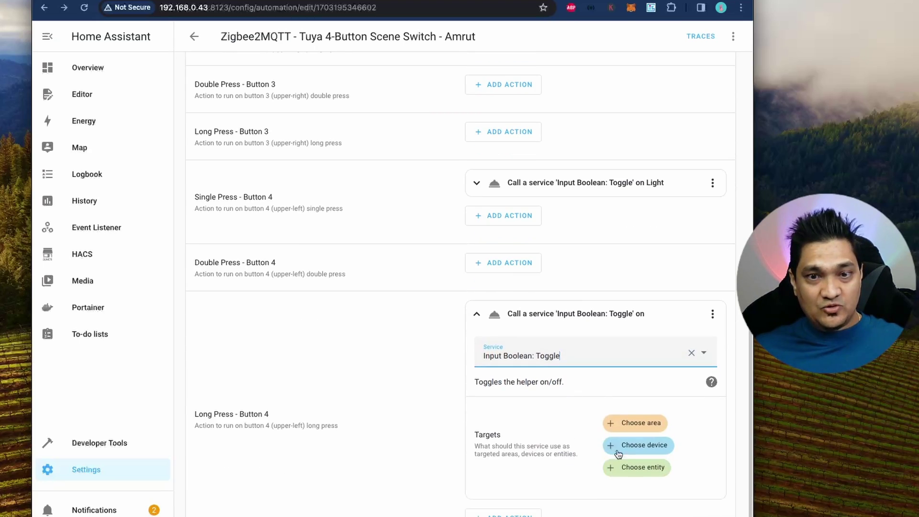
{"action": "left_click", "coordinate": [633, 467]}
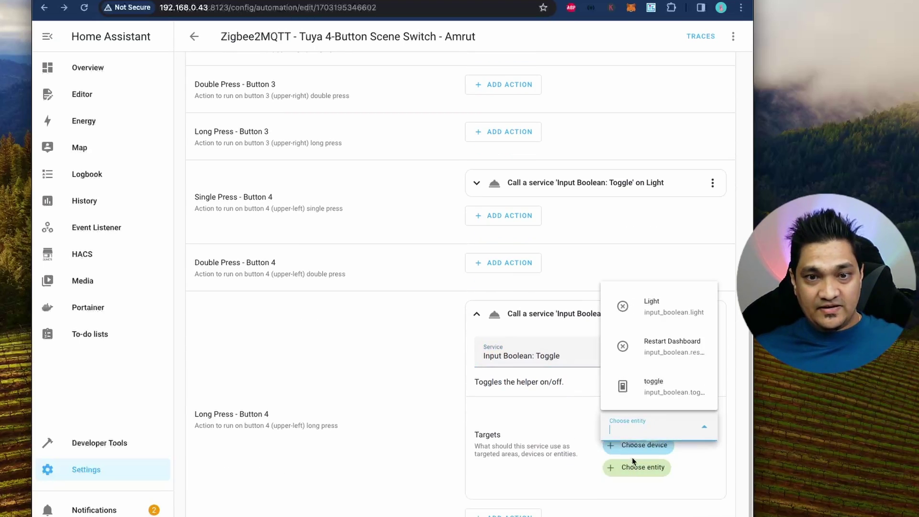
{"action": "left_click", "coordinate": [657, 308]}
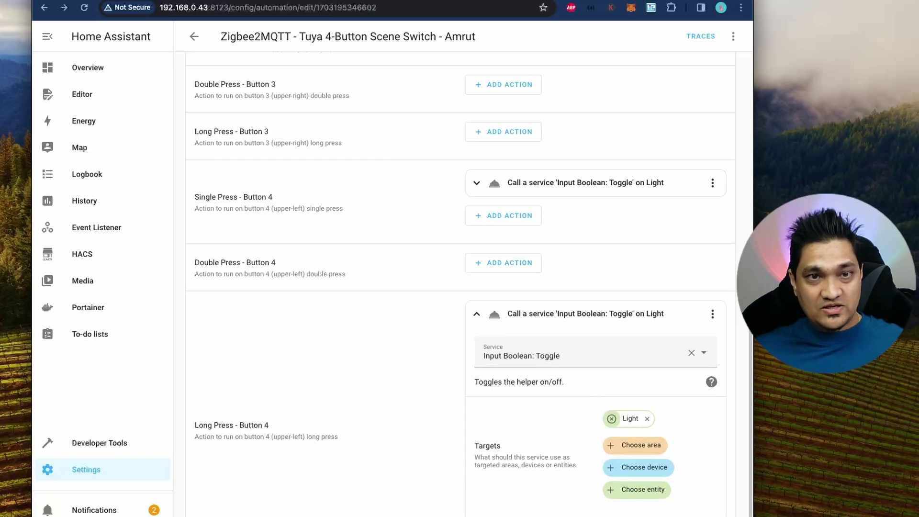